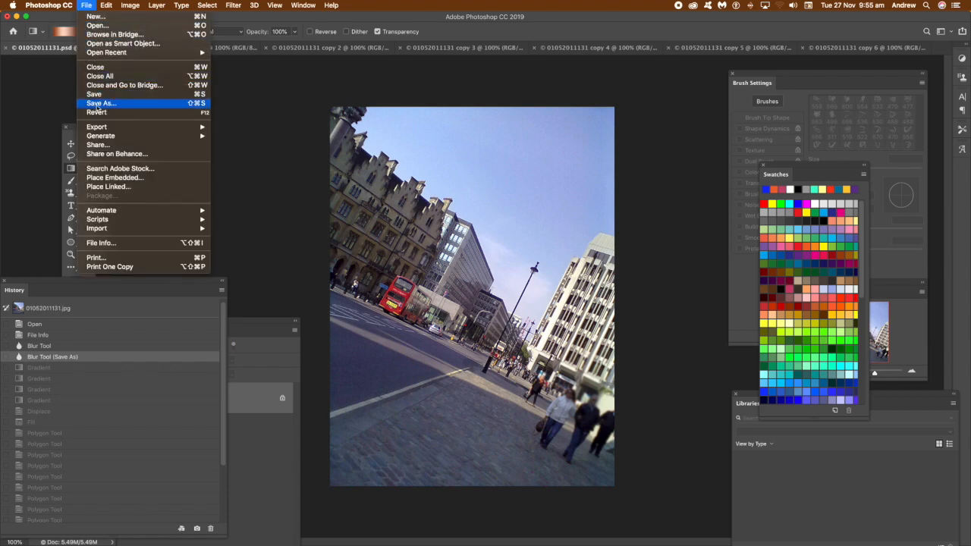
Save the street photo to the Desktop as 01052011131.psd in Photoshop format, replacing the existing file.
{"action": "left_click", "coordinate": [98, 104]}
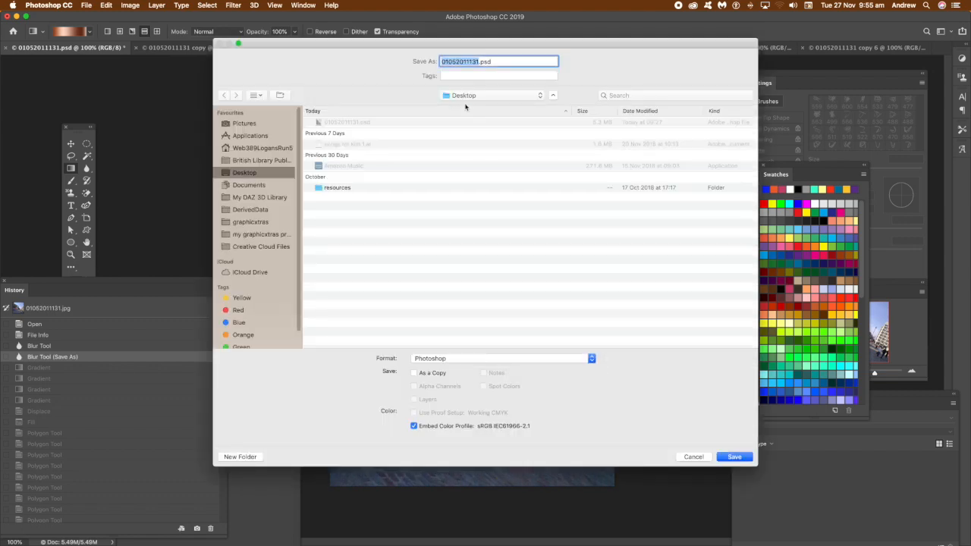
{"action": "left_click", "coordinate": [348, 124]}
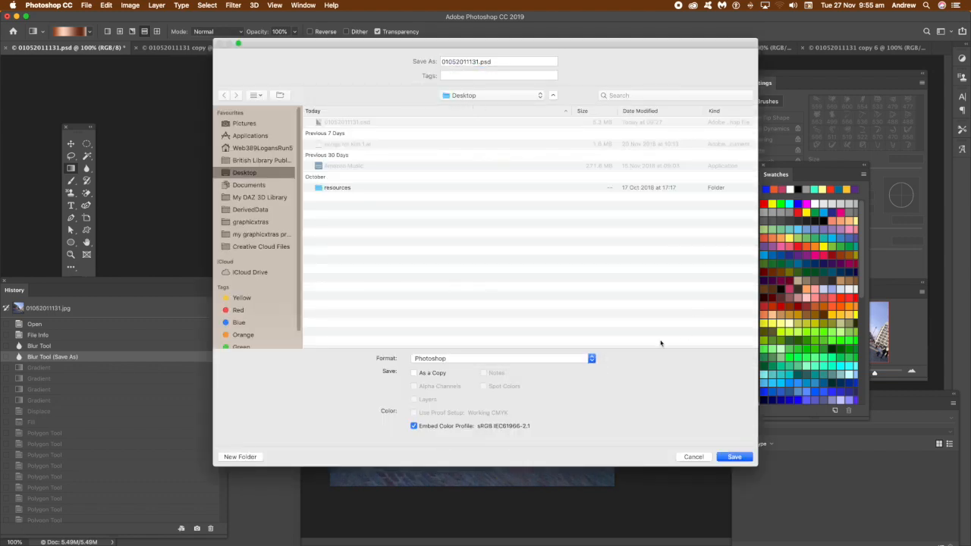
{"action": "left_click", "coordinate": [516, 359]}
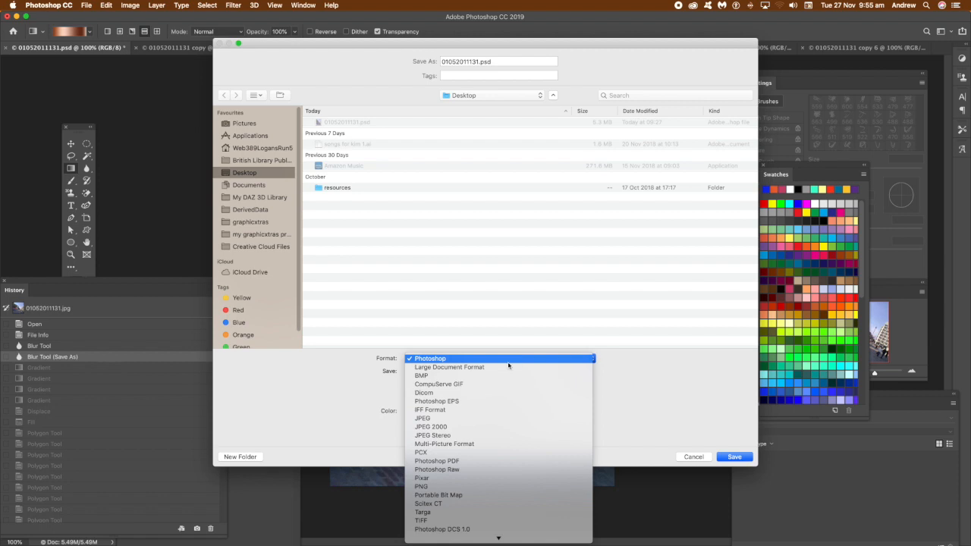
{"action": "left_click", "coordinate": [713, 410]}
{"action": "left_click", "coordinate": [735, 457]}
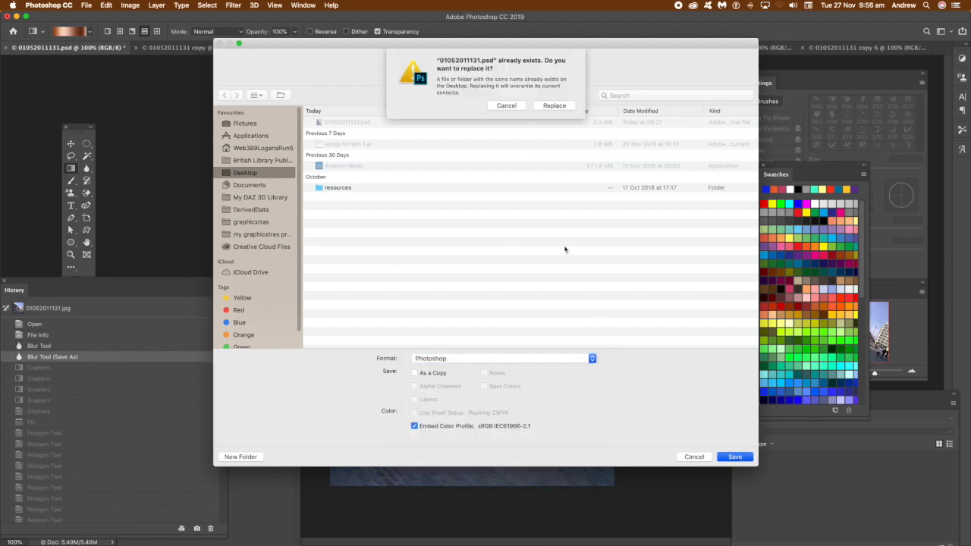
{"action": "left_click", "coordinate": [559, 107]}
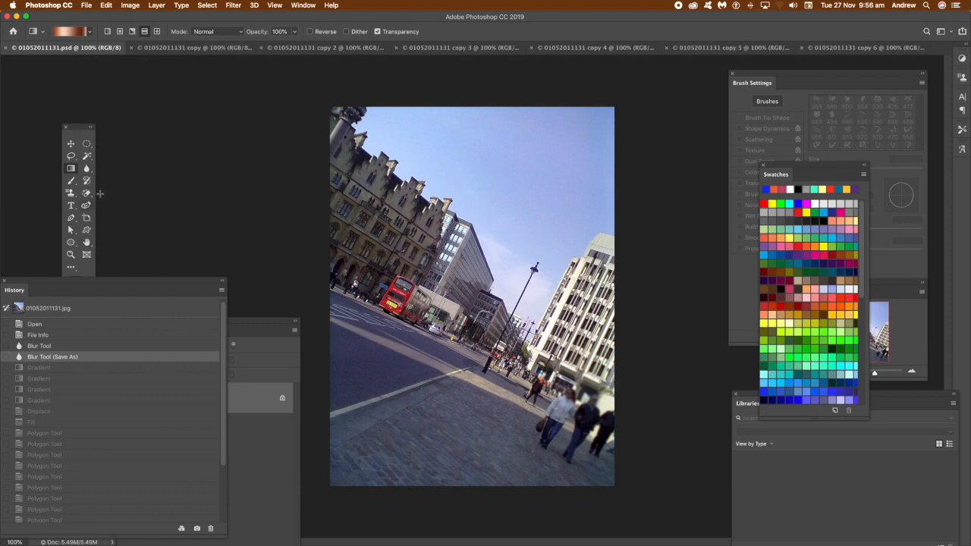
Fill the whole image with the blue foreground color in Normal mode at 100% opacity.
{"action": "left_click", "coordinate": [107, 5]}
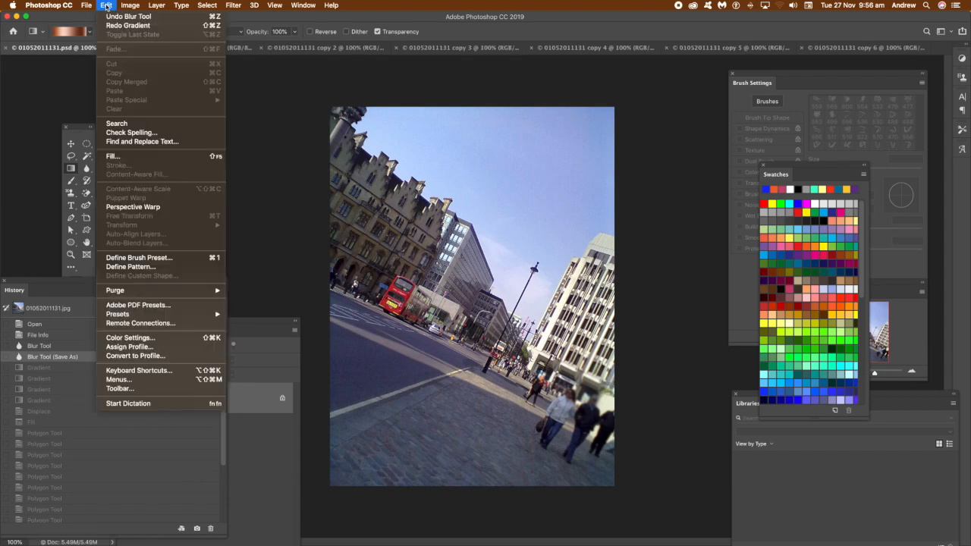
{"action": "left_click", "coordinate": [115, 157]}
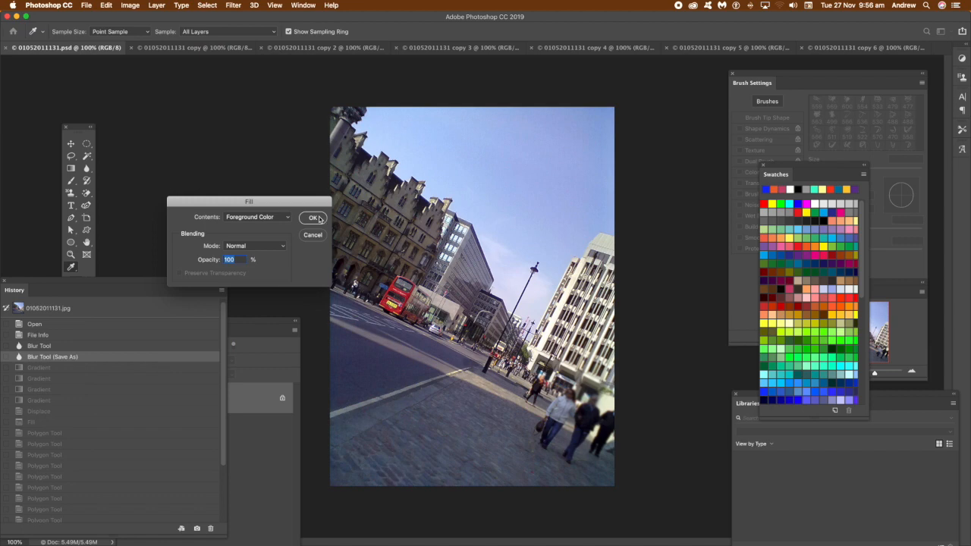
{"action": "left_click", "coordinate": [317, 218]}
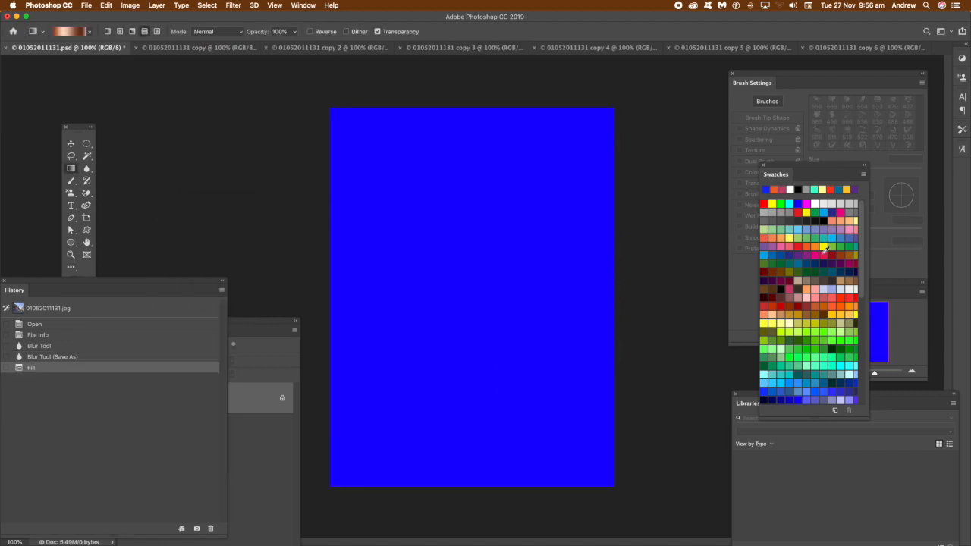
Draw a large crimson eight-pointed star in the upper middle of the canvas with the Polygon tool in Pixels mode.
{"action": "left_click", "coordinate": [825, 254]}
{"action": "left_click_drag", "start_coordinate": [20, 285], "coordinate": [2, 368]}
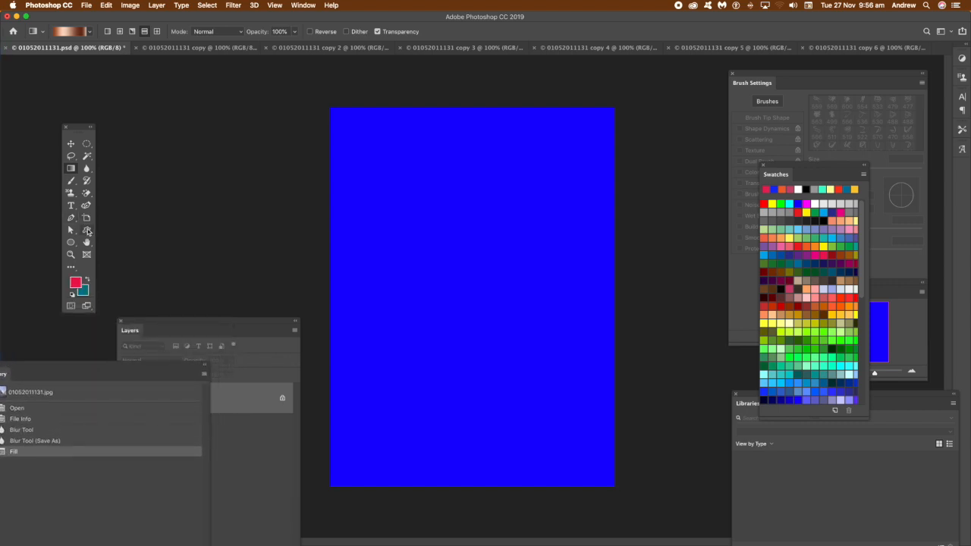
{"action": "left_click", "coordinate": [71, 243]}
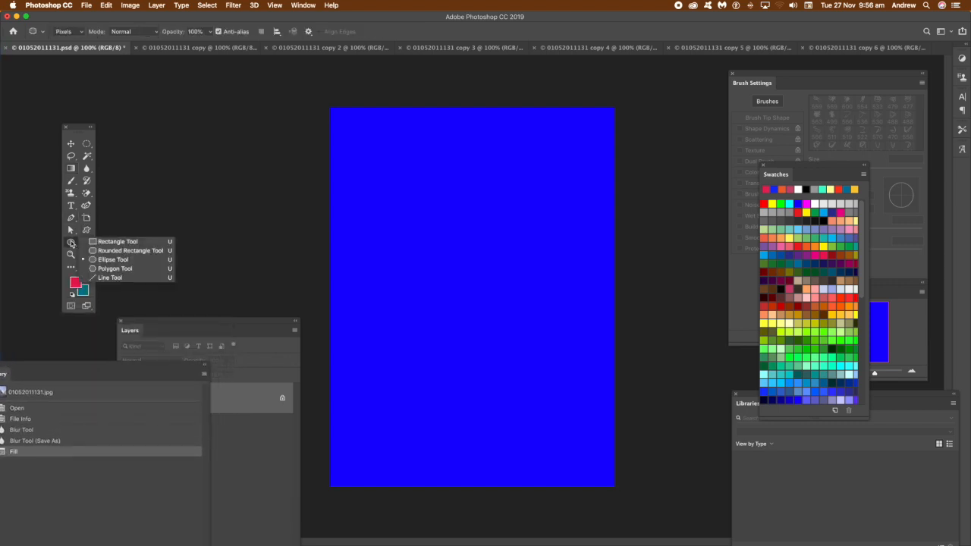
{"action": "left_click", "coordinate": [115, 270]}
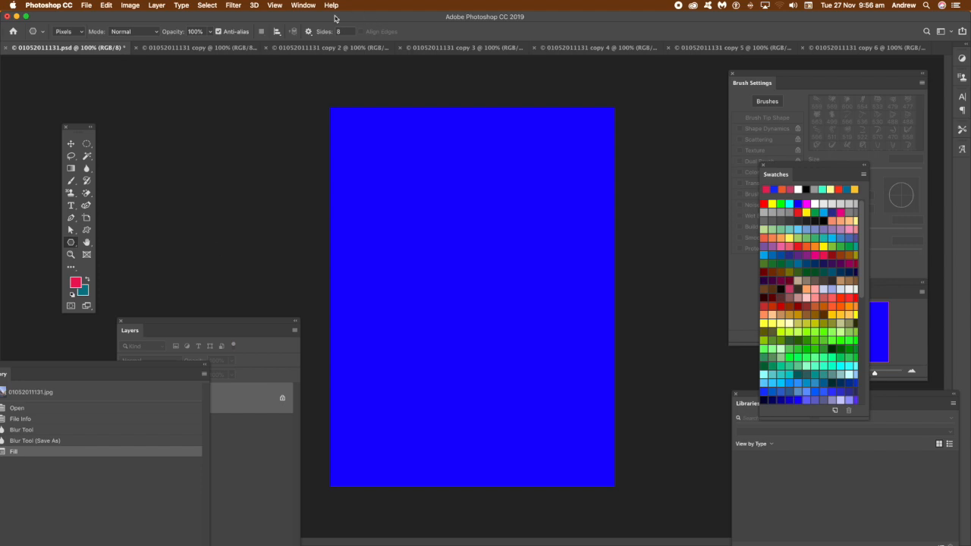
{"action": "left_click", "coordinate": [309, 33]}
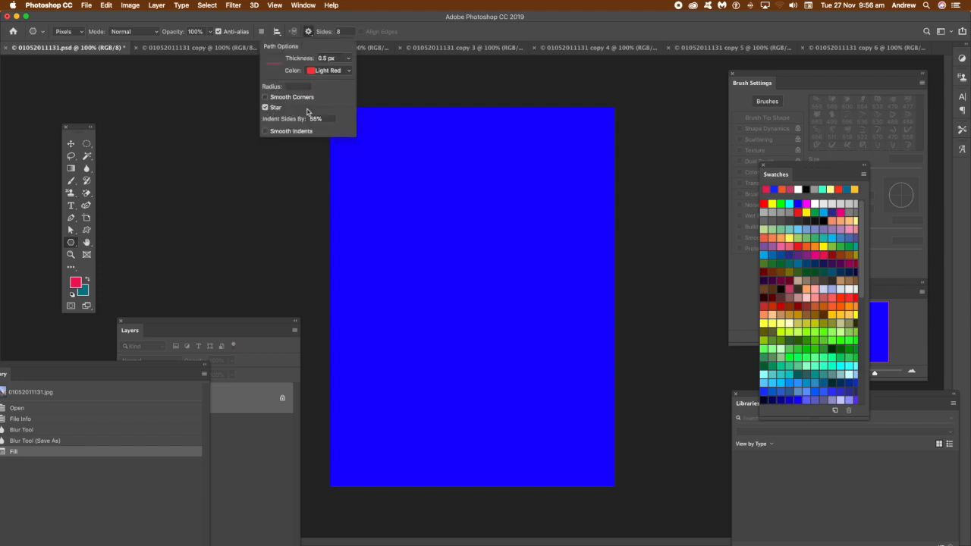
{"action": "left_click_drag", "start_coordinate": [453, 231], "coordinate": [493, 283]}
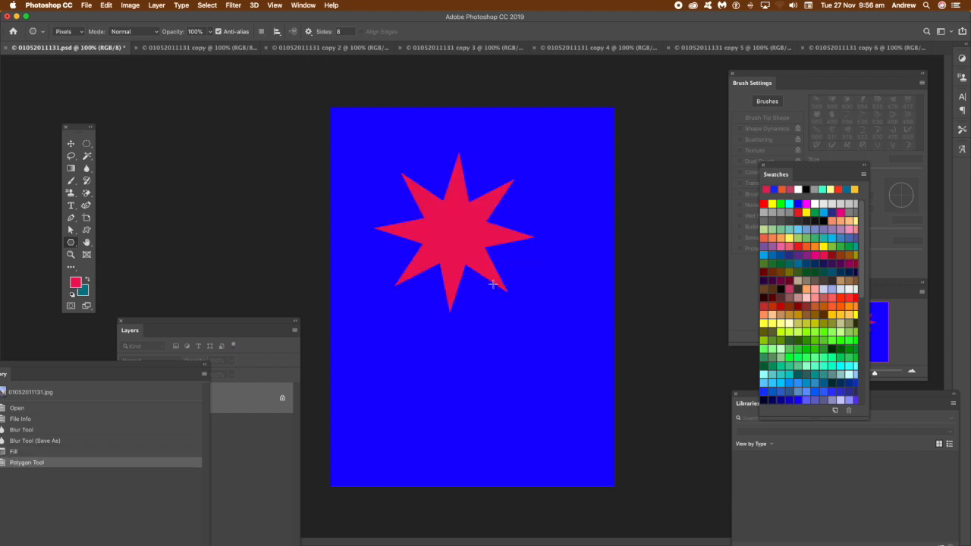
Add yellow, orange, grey-blue and turquoise stars of varying sizes overlapping around the crimson star.
{"action": "left_click", "coordinate": [823, 245]}
{"action": "left_click_drag", "start_coordinate": [518, 272], "coordinate": [559, 297]}
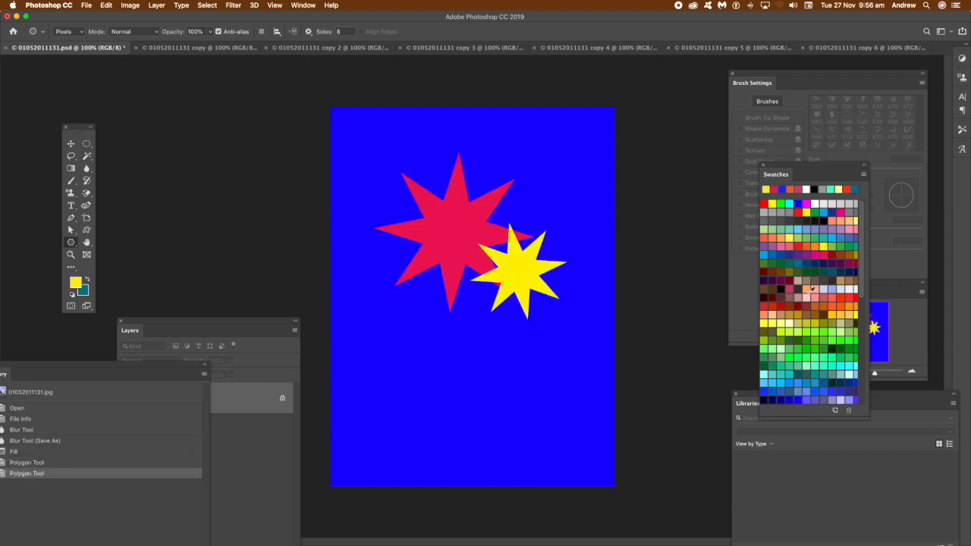
{"action": "left_click", "coordinate": [813, 285]}
{"action": "left_click_drag", "start_coordinate": [540, 206], "coordinate": [580, 239]}
{"action": "left_click", "coordinate": [811, 228]}
{"action": "left_click_drag", "start_coordinate": [414, 303], "coordinate": [471, 347]}
{"action": "left_click", "coordinate": [826, 368]}
{"action": "left_click_drag", "start_coordinate": [479, 311], "coordinate": [548, 335]}
Add a small pale lavender star plus bright green, medium blue and red stars across the lower half of the canvas.
{"action": "left_click", "coordinate": [832, 289]}
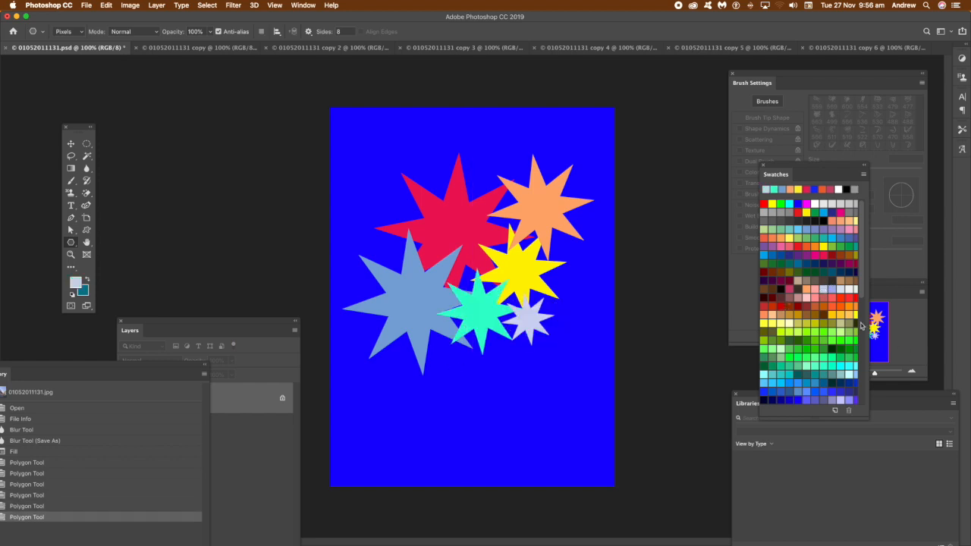
{"action": "left_click", "coordinate": [830, 329]}
{"action": "left_click_drag", "start_coordinate": [462, 369], "coordinate": [506, 404]}
{"action": "left_click", "coordinate": [779, 387]}
{"action": "left_click_drag", "start_coordinate": [395, 362], "coordinate": [429, 382]}
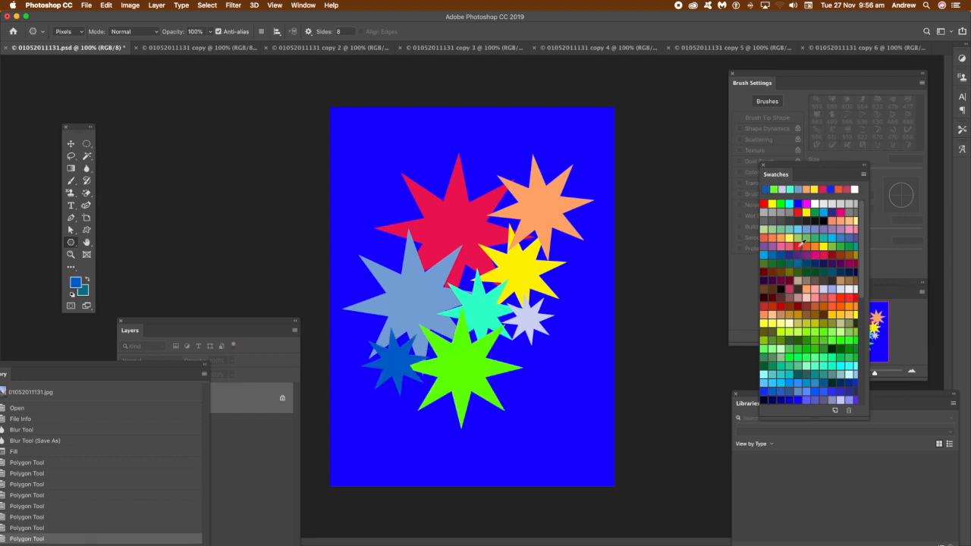
{"action": "left_click", "coordinate": [803, 241]}
{"action": "left_click_drag", "start_coordinate": [539, 364], "coordinate": [581, 336]}
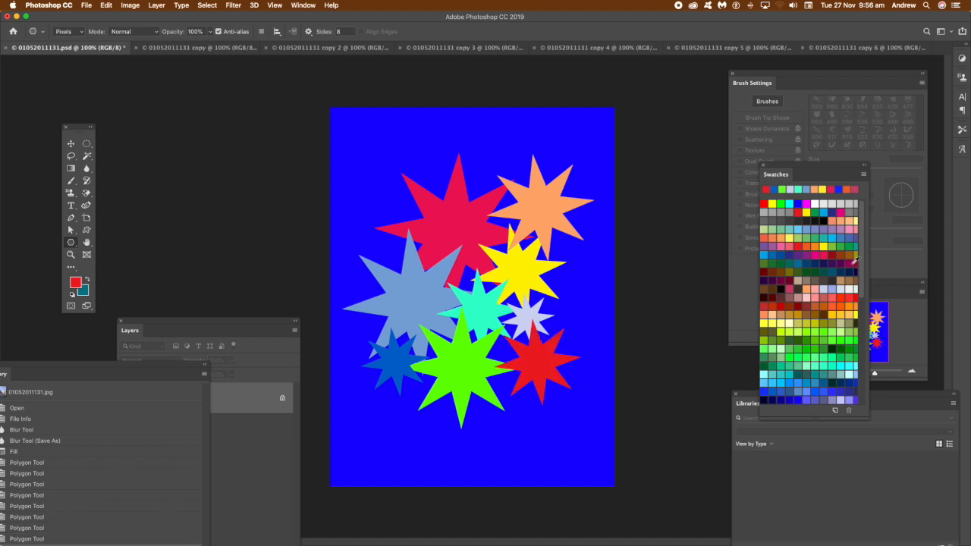
Draw small green and pink stars near the right edge, a yellow one at upper left and a white one near the top.
{"action": "left_click", "coordinate": [847, 245]}
{"action": "left_click_drag", "start_coordinate": [563, 309], "coordinate": [582, 329]}
{"action": "left_click", "coordinate": [854, 222]}
{"action": "left_click_drag", "start_coordinate": [562, 260], "coordinate": [584, 283]}
{"action": "left_click", "coordinate": [806, 211]}
{"action": "left_click_drag", "start_coordinate": [393, 209], "coordinate": [427, 209]}
{"action": "left_click", "coordinate": [817, 201]}
{"action": "left_click_drag", "start_coordinate": [510, 176], "coordinate": [547, 210]}
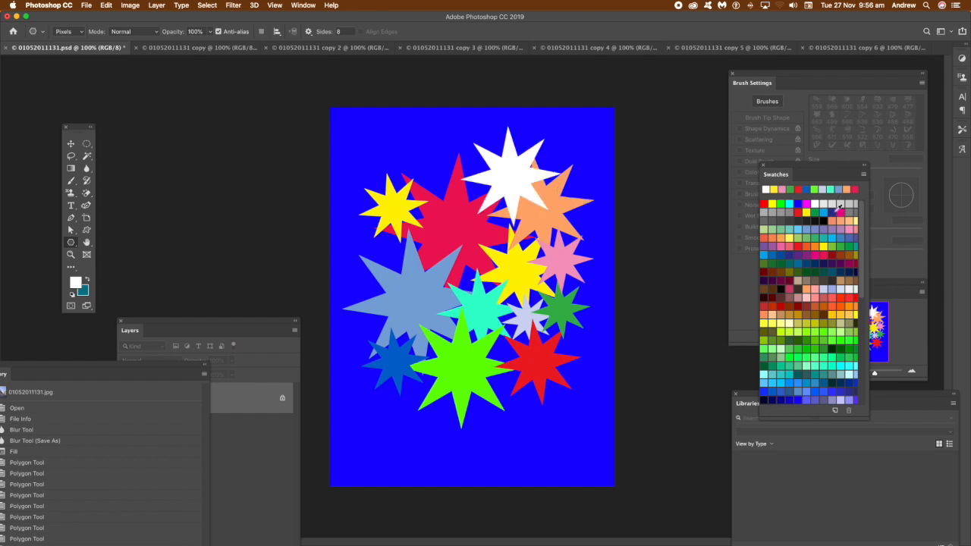
Draw a blue star at upper right, a lavender one at the top edge, and dark teal and lime ones near the bottom.
{"action": "left_click", "coordinate": [816, 391]}
{"action": "left_click_drag", "start_coordinate": [585, 178], "coordinate": [599, 212]}
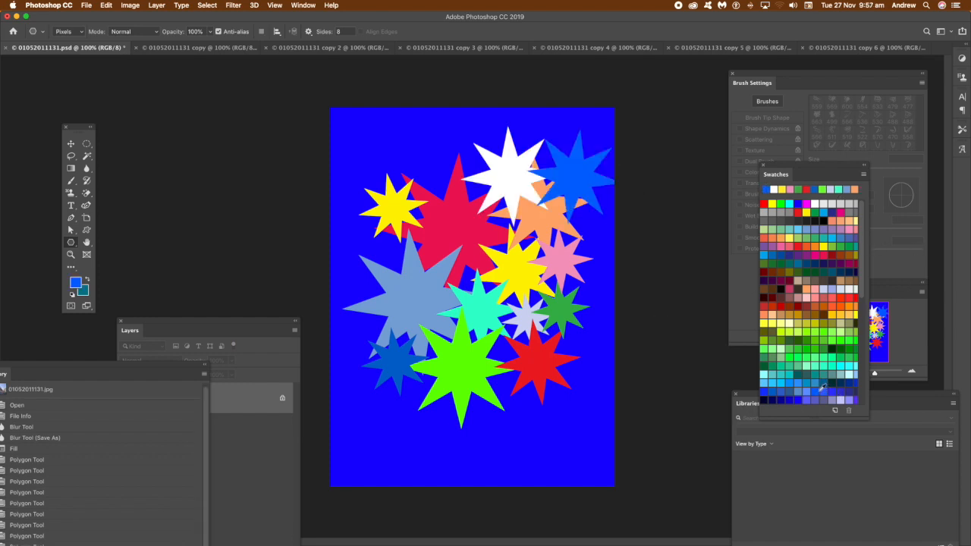
{"action": "left_click", "coordinate": [840, 395]}
{"action": "mouse_move", "coordinate": [429, 160]}
{"action": "left_mouse_down"}
{"action": "mouse_move", "coordinate": [434, 152]}
{"action": "mouse_move", "coordinate": [478, 190]}
{"action": "left_mouse_up"}
{"action": "left_click", "coordinate": [834, 272]}
{"action": "left_click_drag", "start_coordinate": [559, 427], "coordinate": [601, 455]}
{"action": "left_click", "coordinate": [801, 331]}
{"action": "left_click_drag", "start_coordinate": [475, 399], "coordinate": [537, 430]}
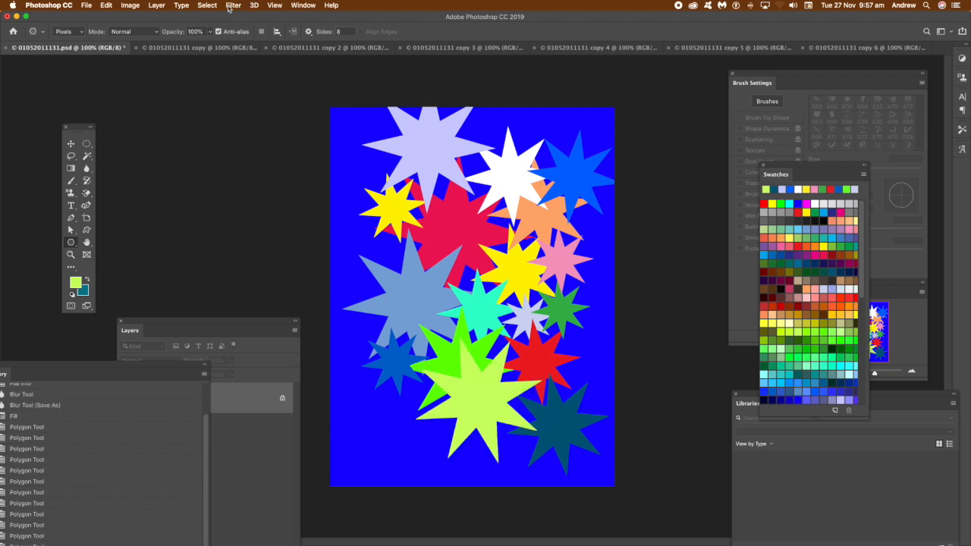
Try the Displace filter on the sharp stars at scale 50 with 01052011131.psd as the map, and undo it.
{"action": "left_click", "coordinate": [233, 6]}
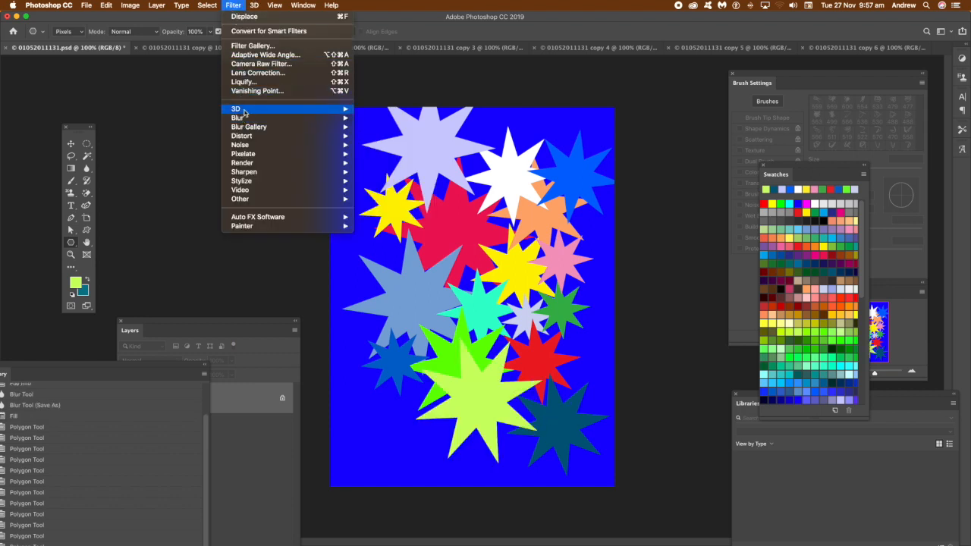
{"action": "mouse_move", "coordinate": [242, 137]}
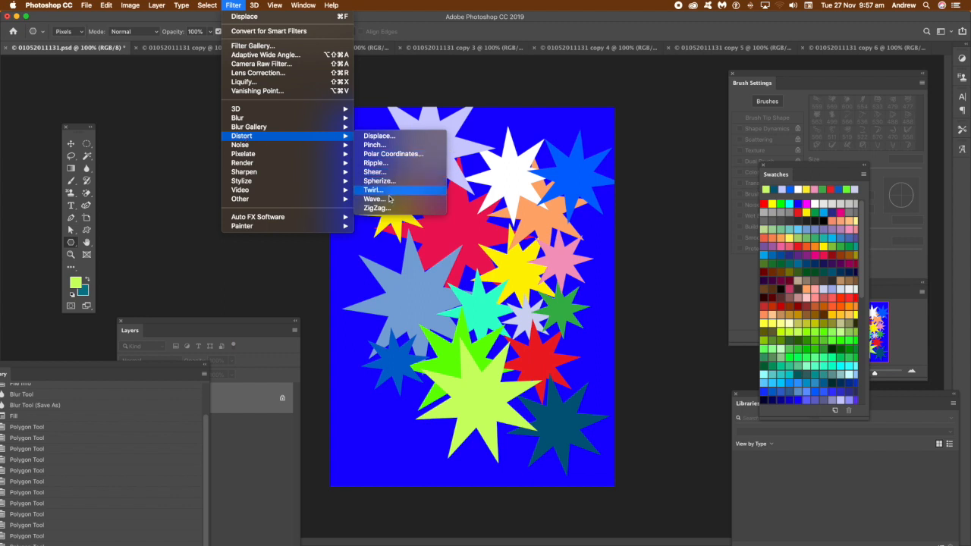
{"action": "left_click", "coordinate": [403, 138]}
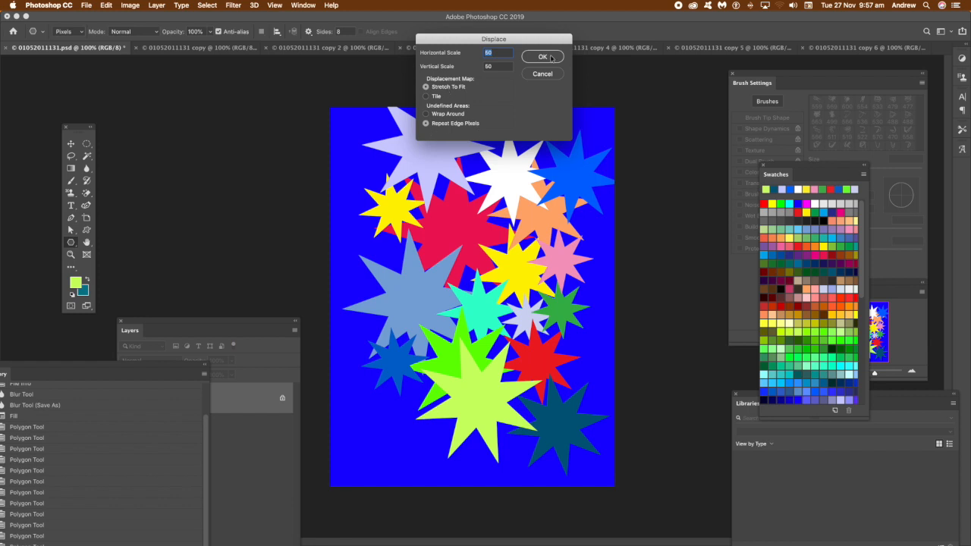
{"action": "left_click", "coordinate": [552, 57]}
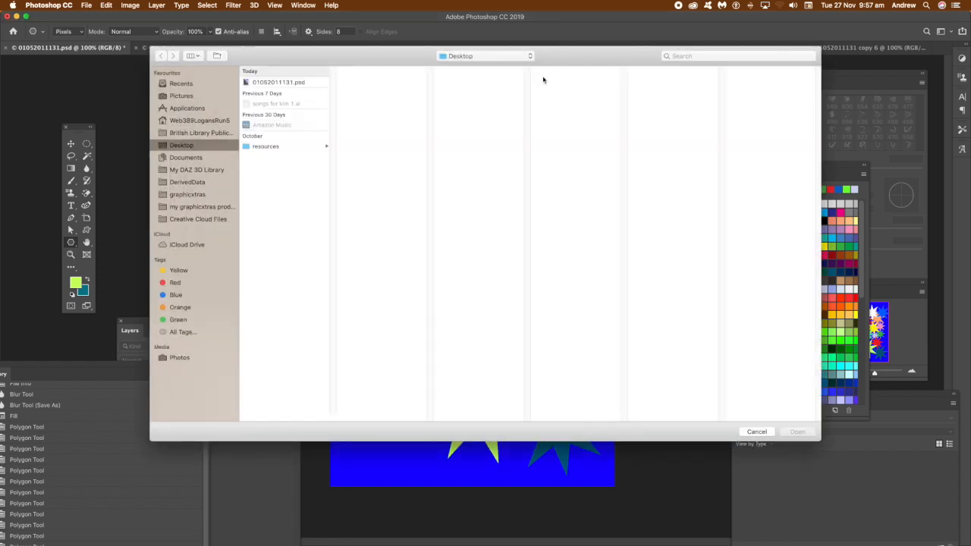
{"action": "left_click", "coordinate": [275, 83]}
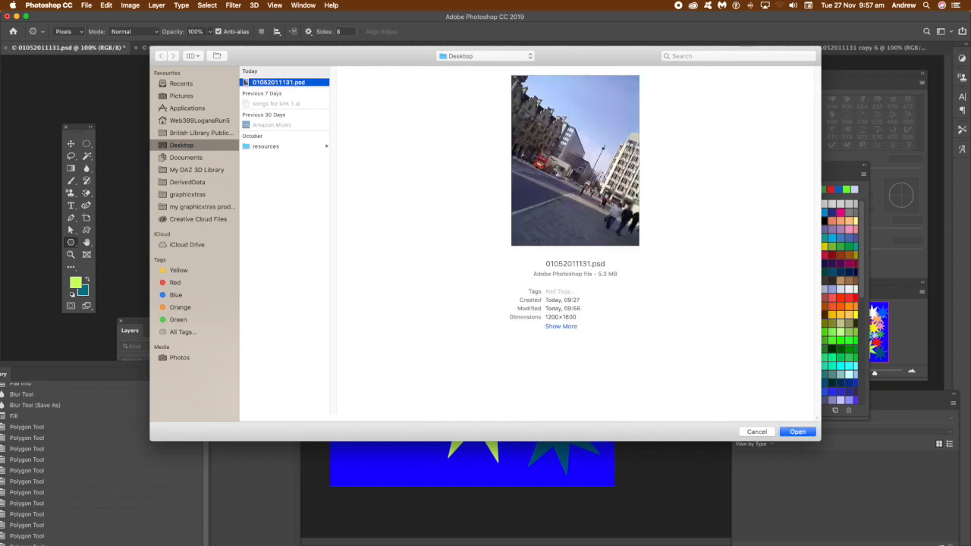
{"action": "left_click", "coordinate": [798, 433]}
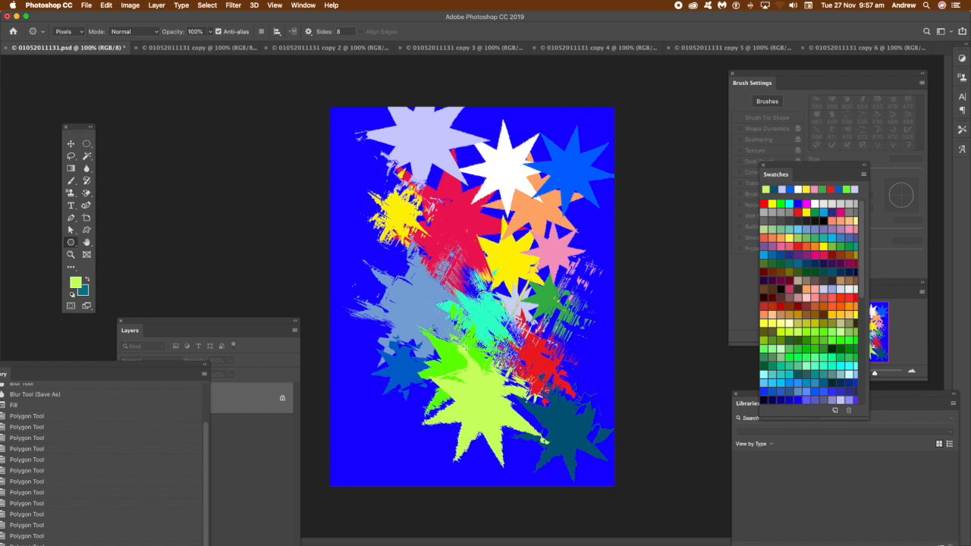
{"action": "left_click", "coordinate": [107, 6]}
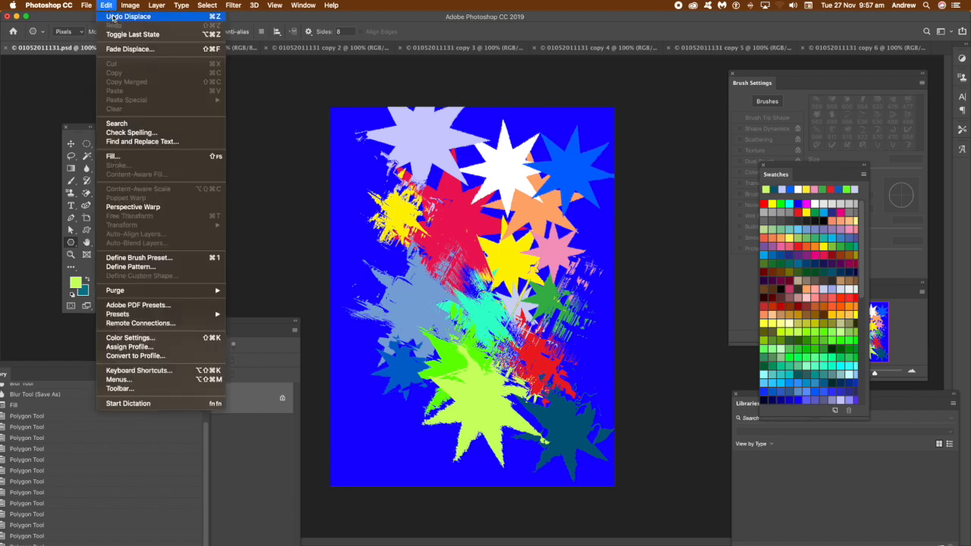
{"action": "left_click", "coordinate": [113, 18]}
Soften the star artwork with a strong Gaussian Blur.
{"action": "left_click", "coordinate": [240, 6]}
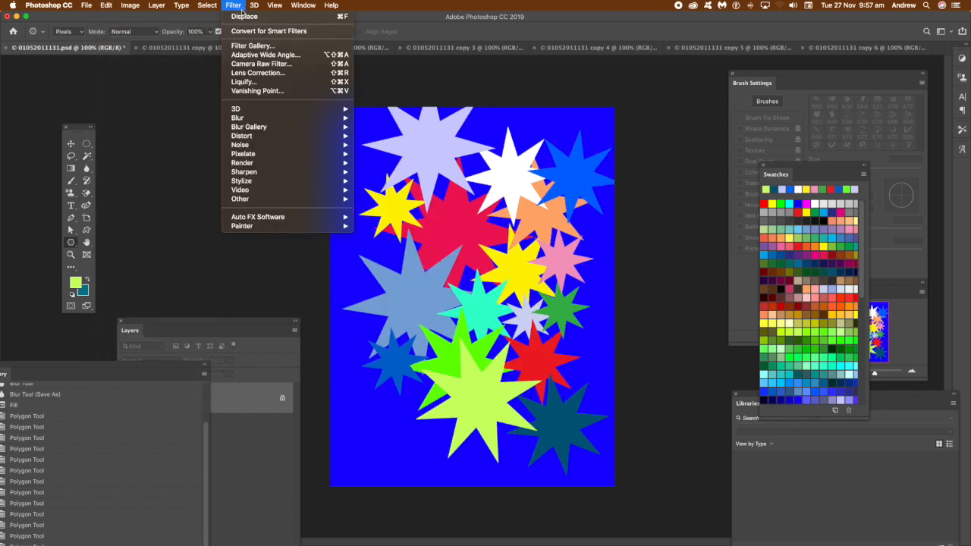
{"action": "mouse_move", "coordinate": [271, 123]}
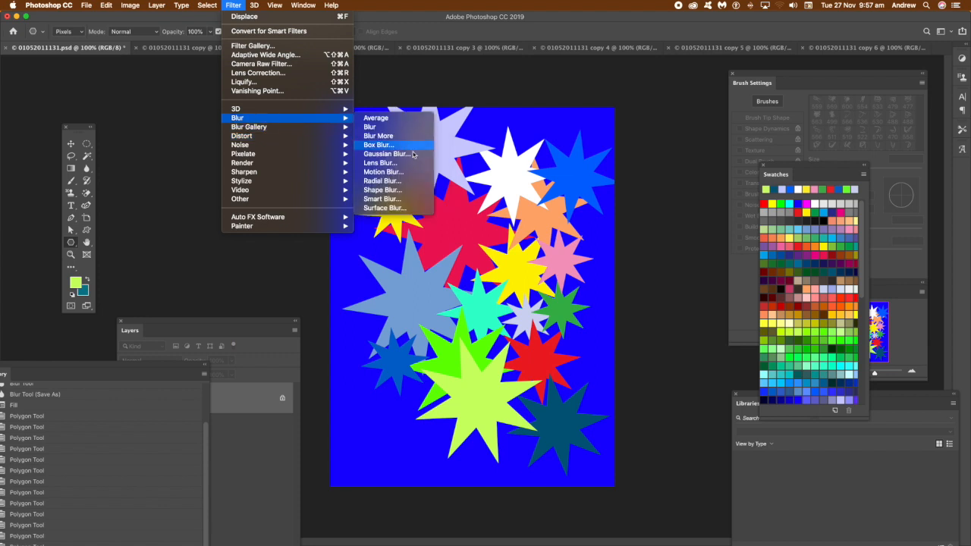
{"action": "left_click", "coordinate": [413, 156]}
{"action": "left_click_drag", "start_coordinate": [612, 337], "coordinate": [628, 336]}
{"action": "left_click", "coordinate": [715, 208]}
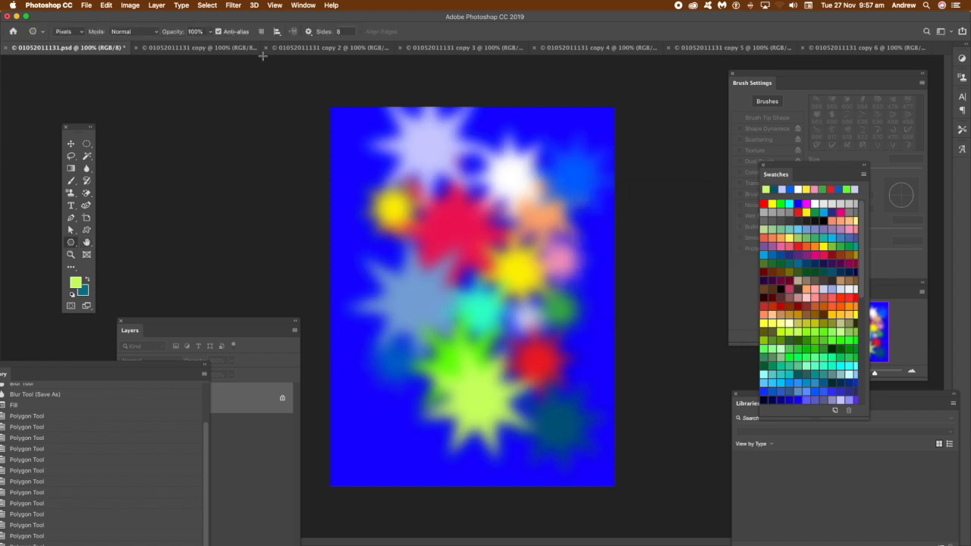
Displace the blurred stars at horizontal and vertical scale 50, Stretch To Fit and Repeat Edge Pixels, using 01052011131.psd as the map.
{"action": "left_click", "coordinate": [233, 5]}
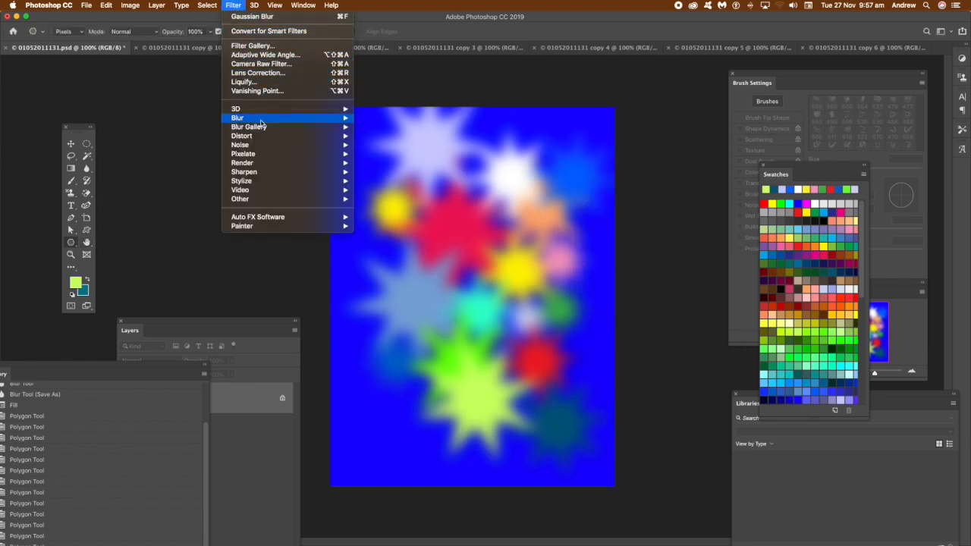
{"action": "mouse_move", "coordinate": [265, 136]}
{"action": "left_click", "coordinate": [393, 137]}
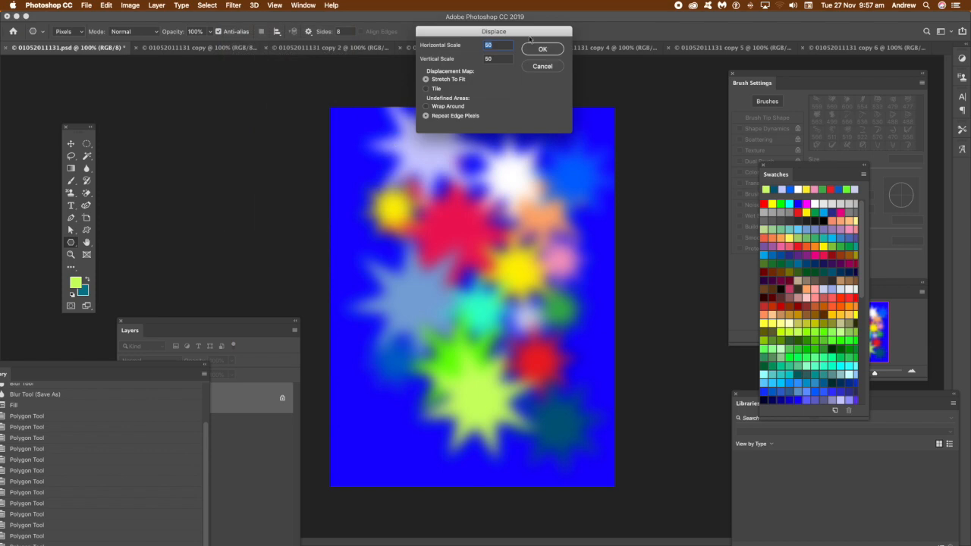
{"action": "left_click", "coordinate": [553, 51]}
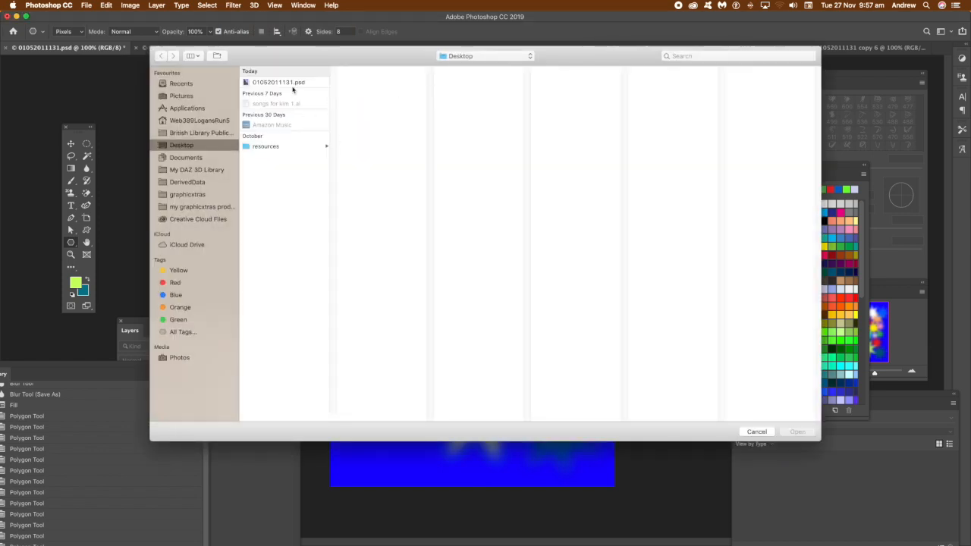
{"action": "left_click", "coordinate": [321, 86]}
{"action": "left_click", "coordinate": [798, 432]}
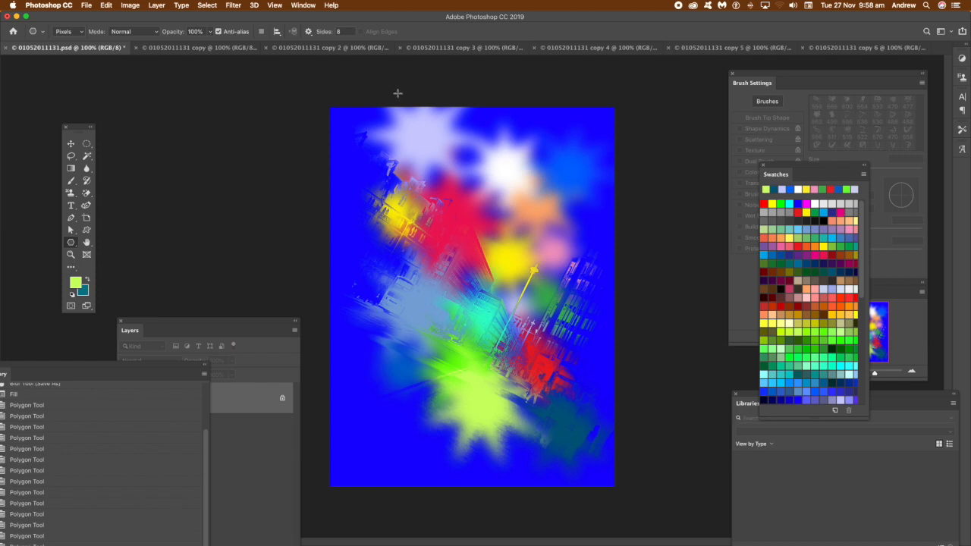
Convert the displaced star artwork to black and white with Reds raised to 154%.
{"action": "left_click", "coordinate": [131, 5]}
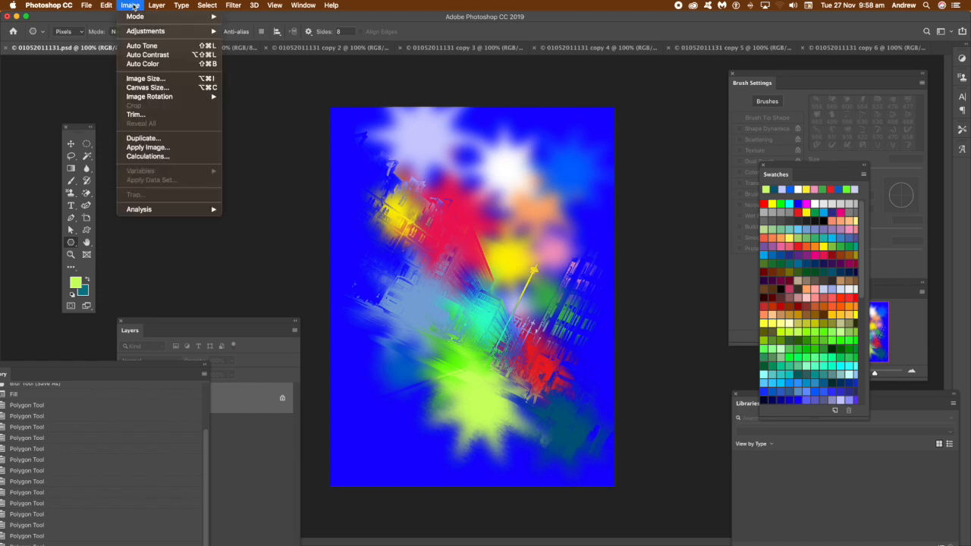
{"action": "mouse_move", "coordinate": [139, 31]}
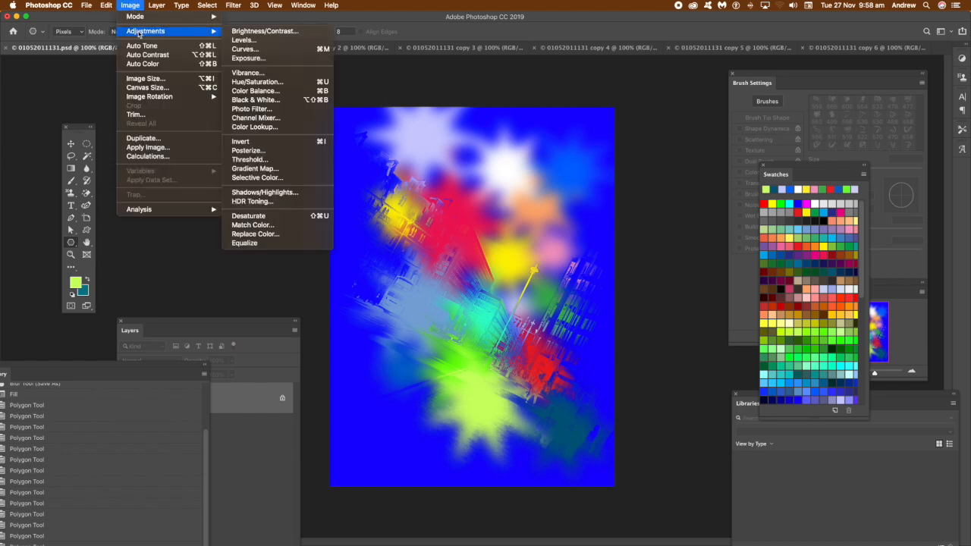
{"action": "left_click", "coordinate": [256, 99]}
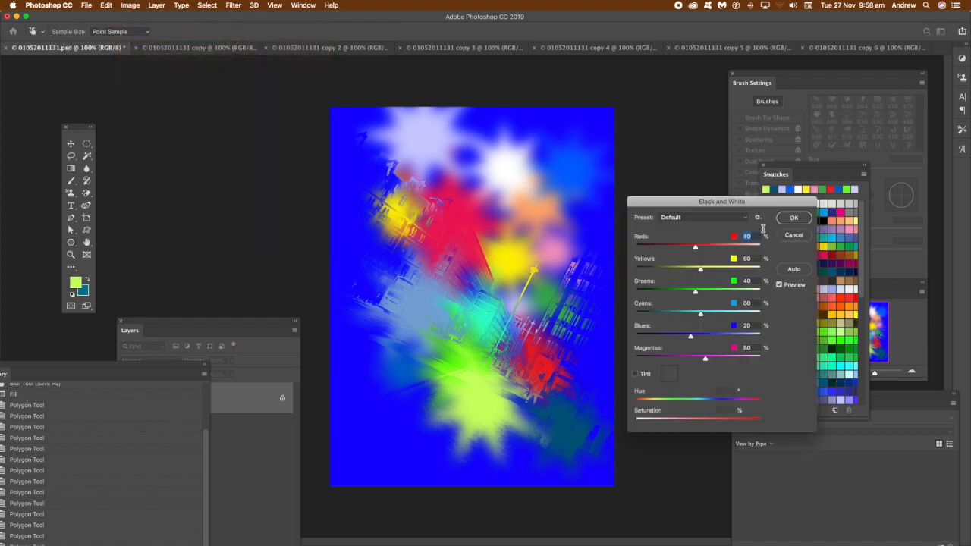
{"action": "left_click", "coordinate": [726, 249]}
{"action": "mouse_move", "coordinate": [726, 249]}
{"action": "left_mouse_down"}
{"action": "mouse_move", "coordinate": [735, 249]}
{"action": "mouse_move", "coordinate": [724, 250]}
{"action": "left_mouse_up"}
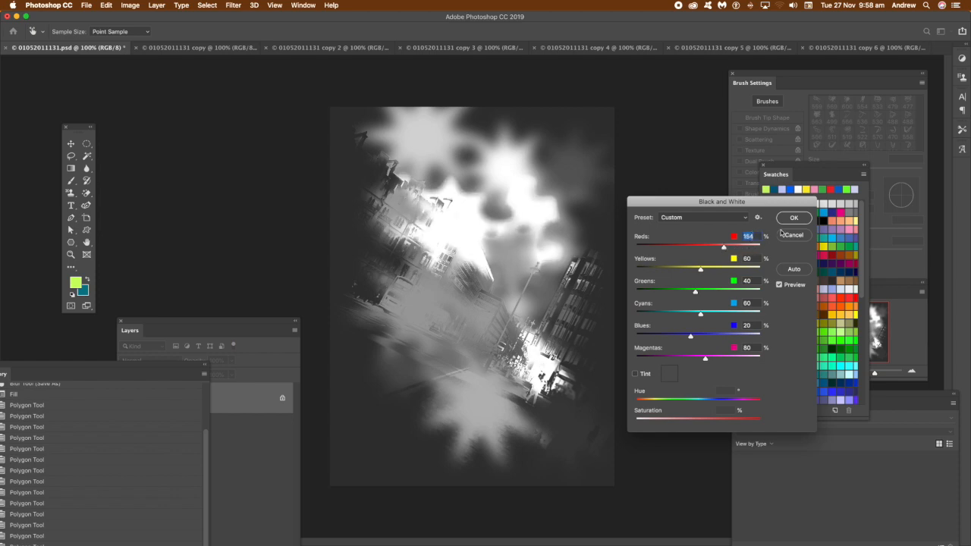
{"action": "left_click", "coordinate": [794, 219]}
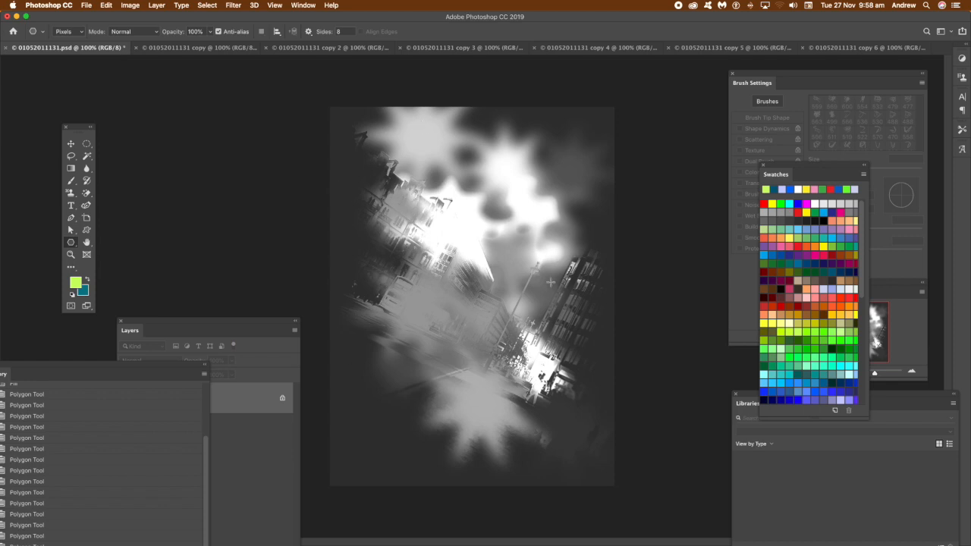
{"action": "left_click", "coordinate": [203, 48]}
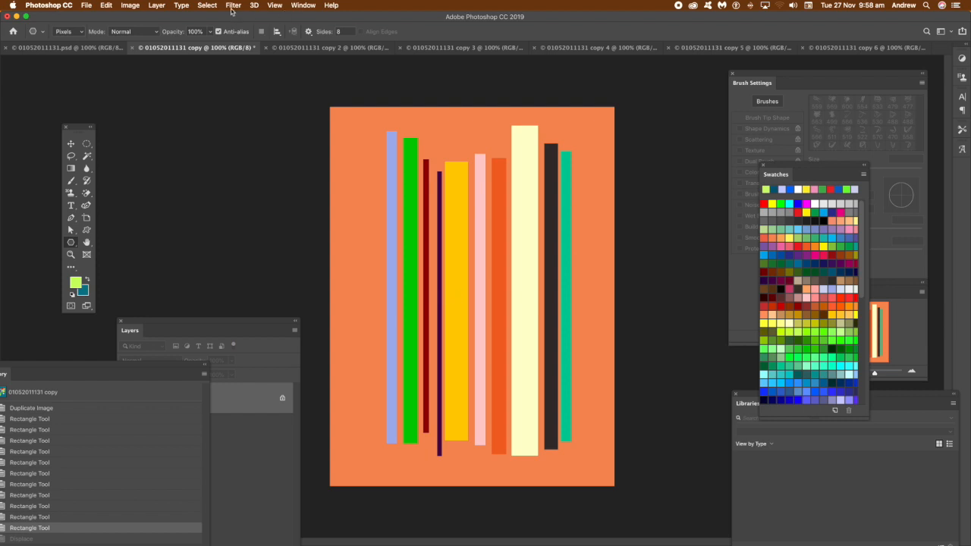
{"action": "left_click", "coordinate": [233, 7]}
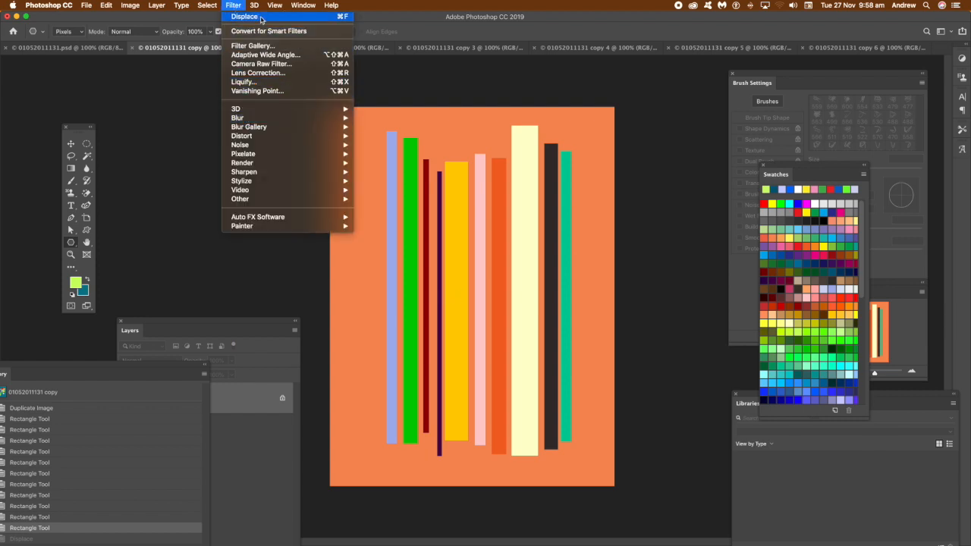
{"action": "left_click", "coordinate": [260, 18]}
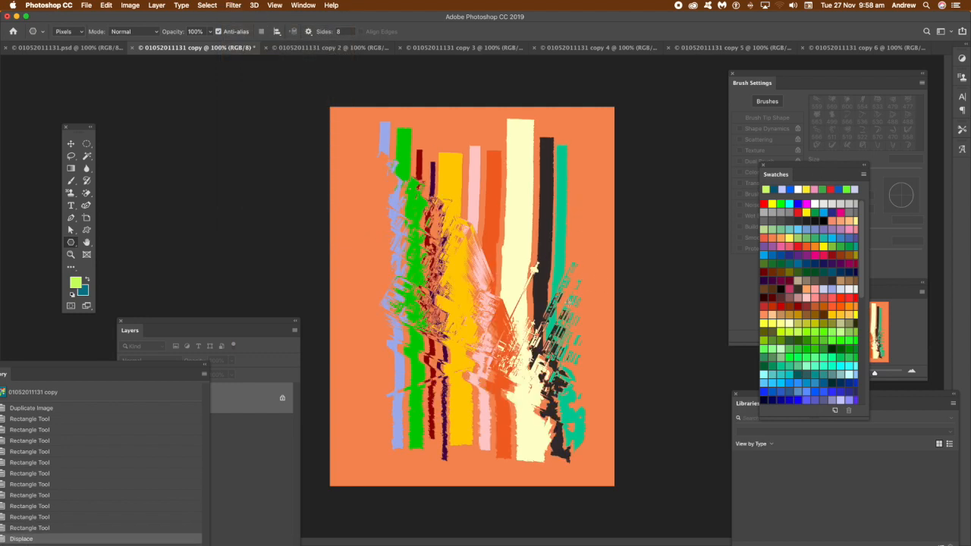
{"action": "left_click", "coordinate": [108, 5]}
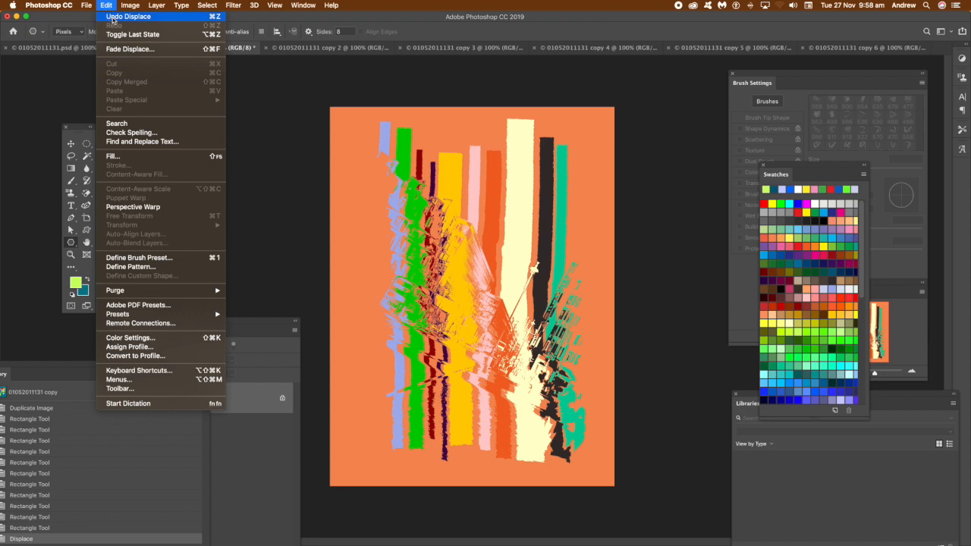
{"action": "left_click", "coordinate": [113, 21]}
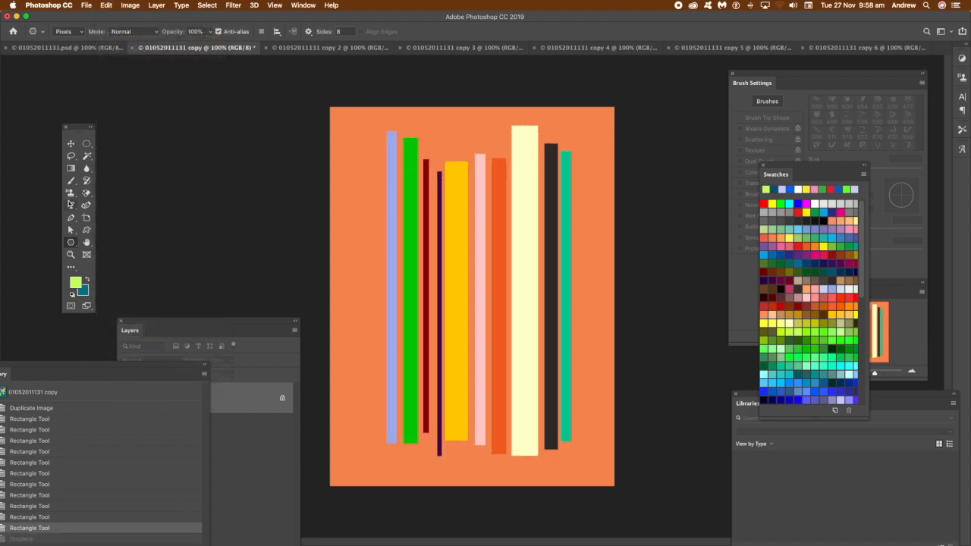
Lay a brown-and-peach gradient in Difference mode diagonally across the striped artwork, and displace the result with the last-used settings.
{"action": "left_click", "coordinate": [71, 168]}
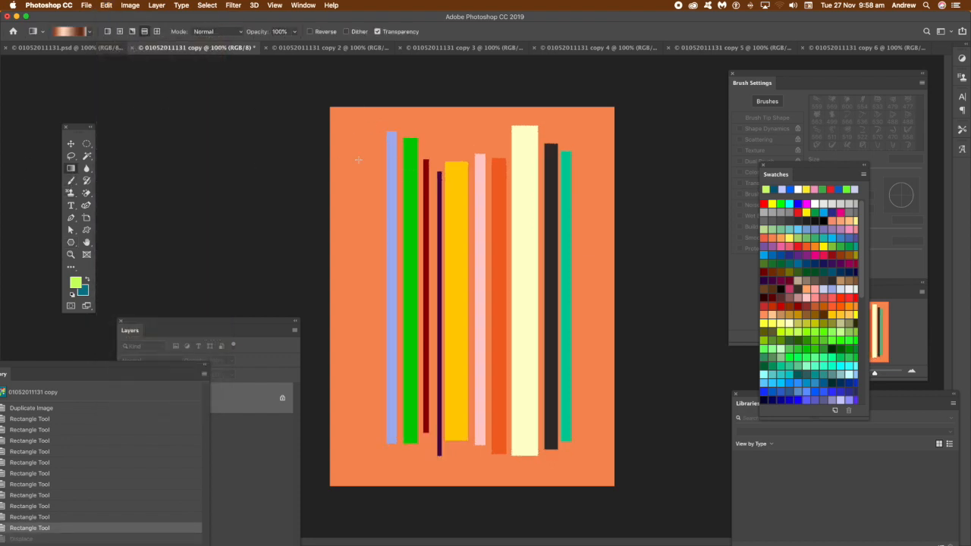
{"action": "left_click_drag", "start_coordinate": [267, 106], "coordinate": [348, 218]}
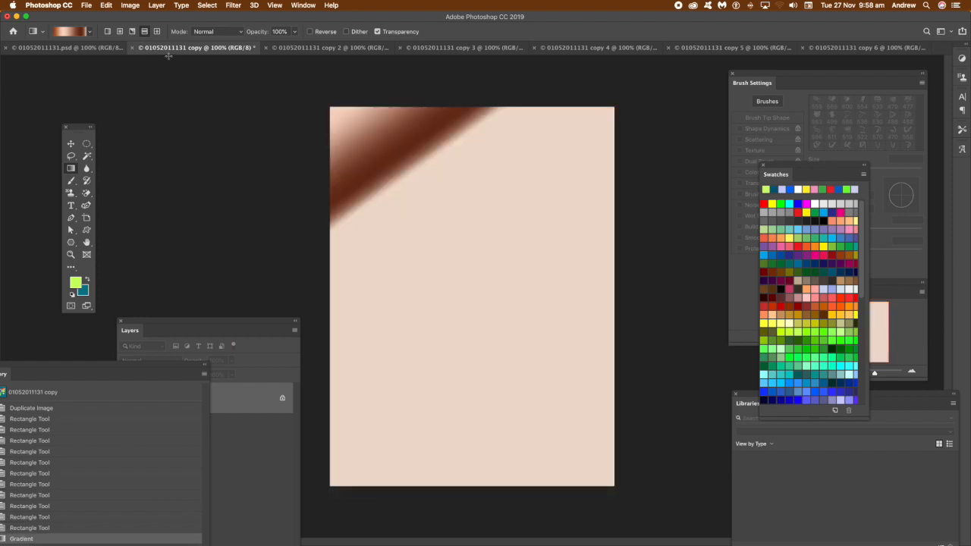
{"action": "key", "text": "ctrl+z"}
{"action": "left_click", "coordinate": [218, 31]}
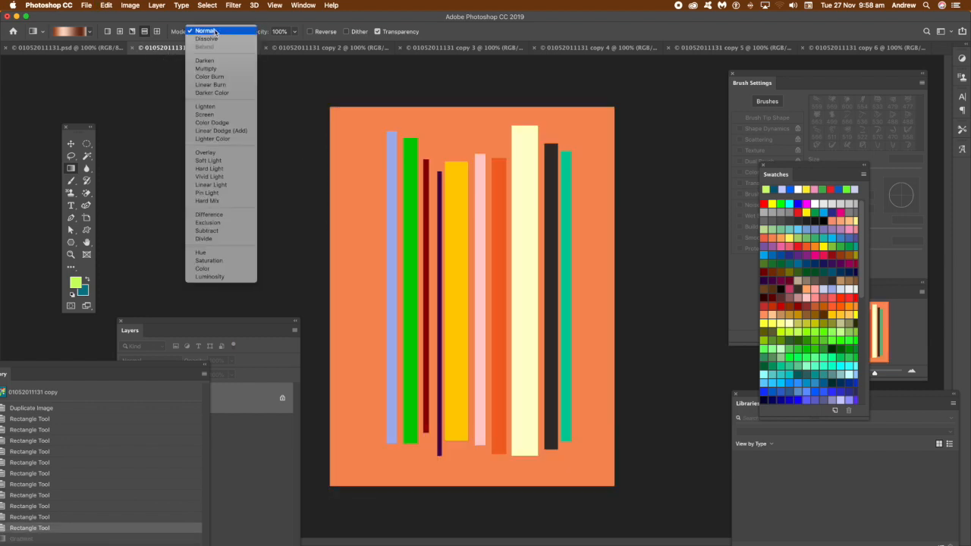
{"action": "left_click", "coordinate": [225, 215]}
{"action": "left_click_drag", "start_coordinate": [336, 114], "coordinate": [657, 393]}
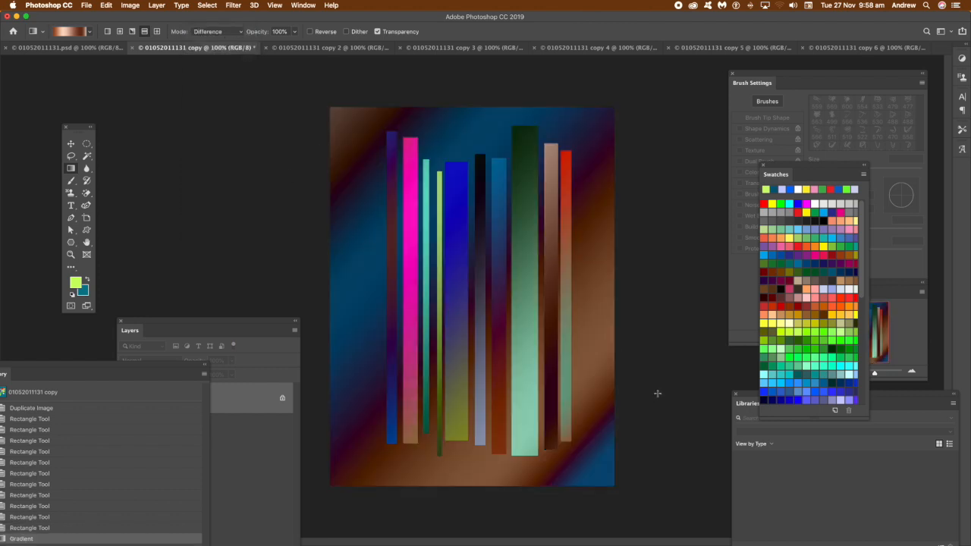
{"action": "left_click", "coordinate": [233, 5]}
{"action": "left_click", "coordinate": [242, 24]}
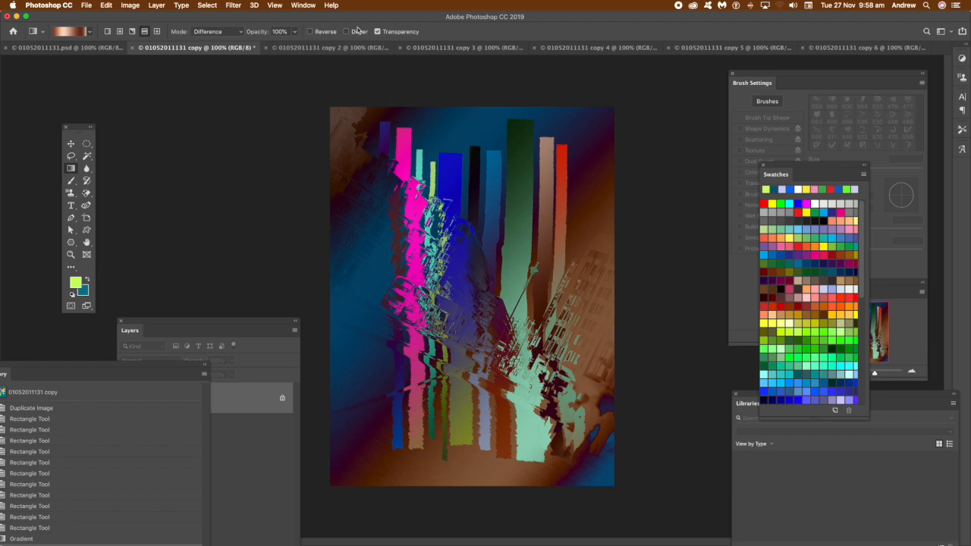
{"action": "left_click", "coordinate": [338, 48]}
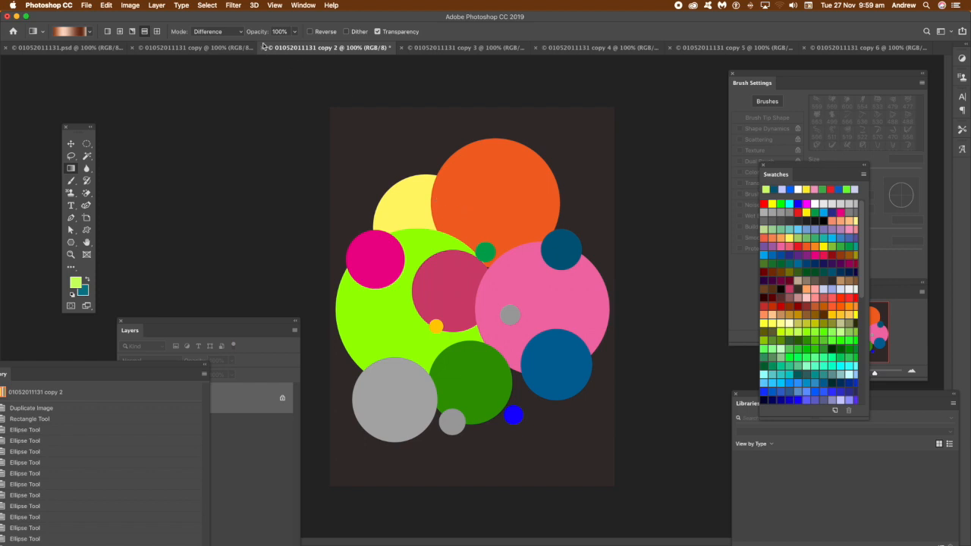
{"action": "left_click", "coordinate": [233, 6]}
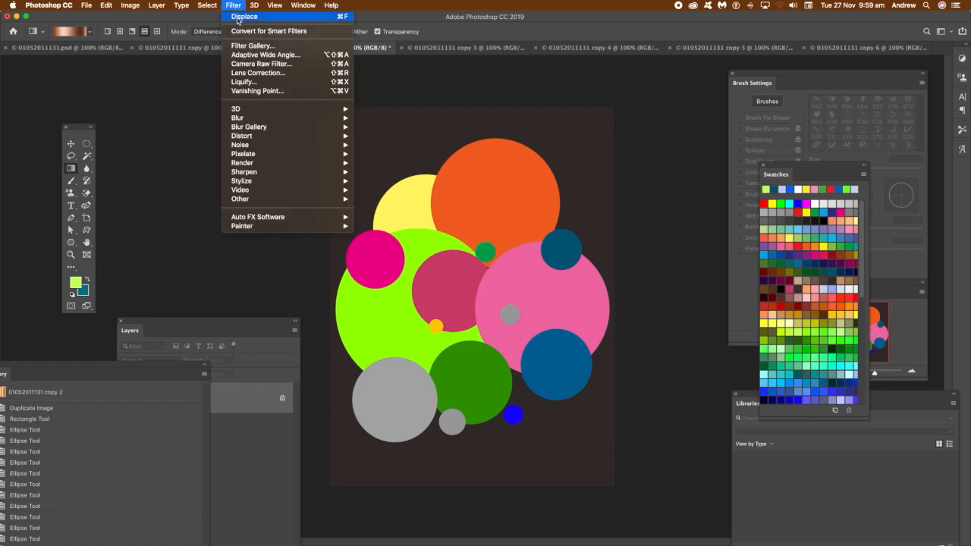
{"action": "left_click", "coordinate": [240, 16]}
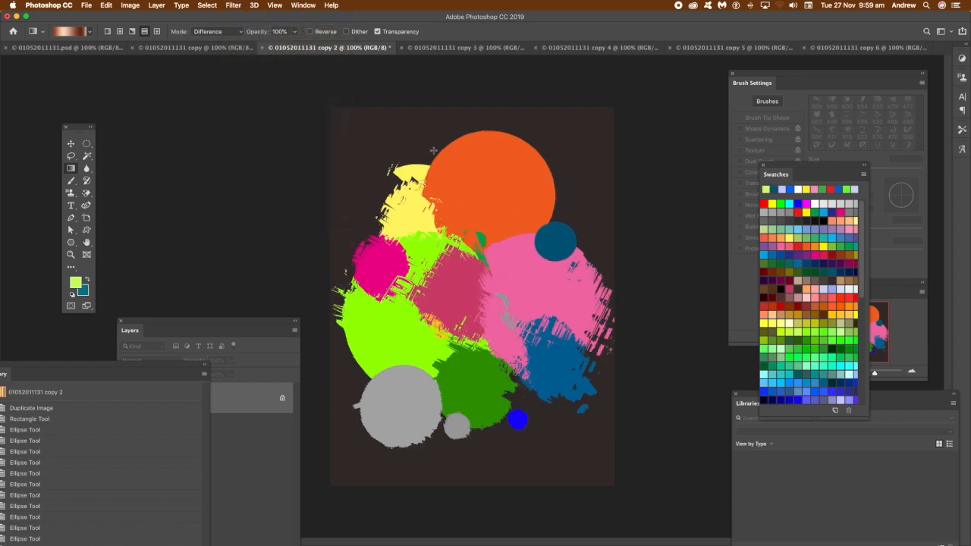
{"action": "left_click", "coordinate": [106, 5]}
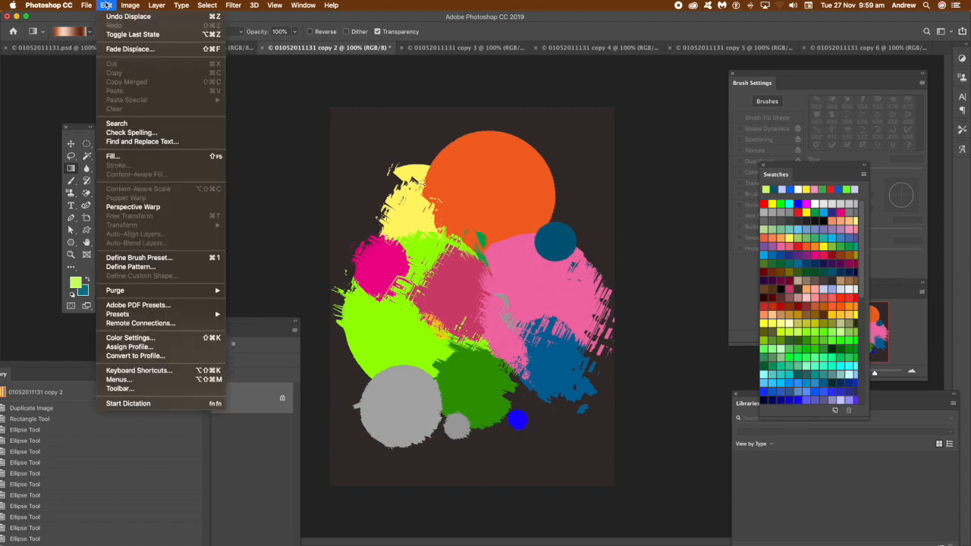
{"action": "left_click", "coordinate": [123, 49]}
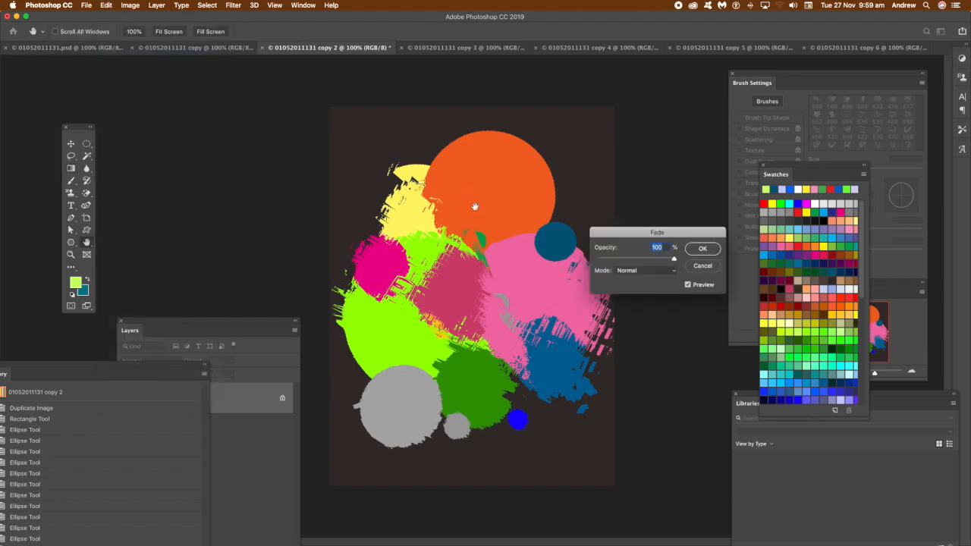
Try the Darken, Multiply, Color Burn and Lighten blend modes for the faded displacement of the circles.
{"action": "left_click", "coordinate": [628, 270]}
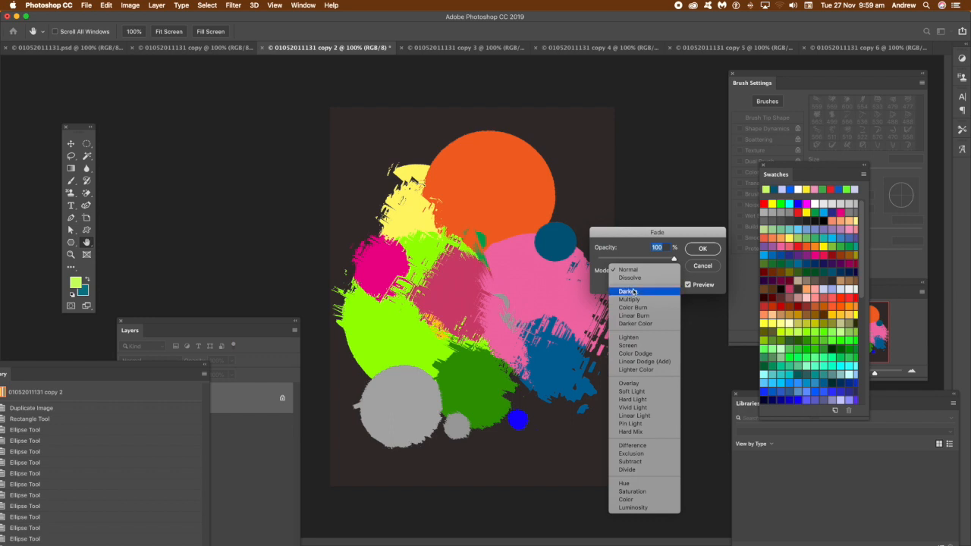
{"action": "left_click", "coordinate": [634, 292]}
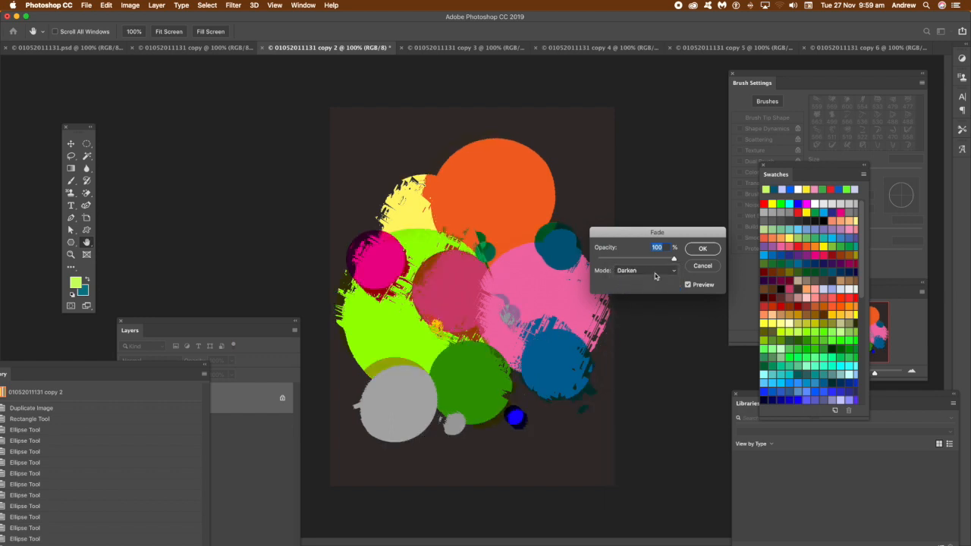
{"action": "left_click", "coordinate": [656, 275]}
{"action": "left_click", "coordinate": [651, 281]}
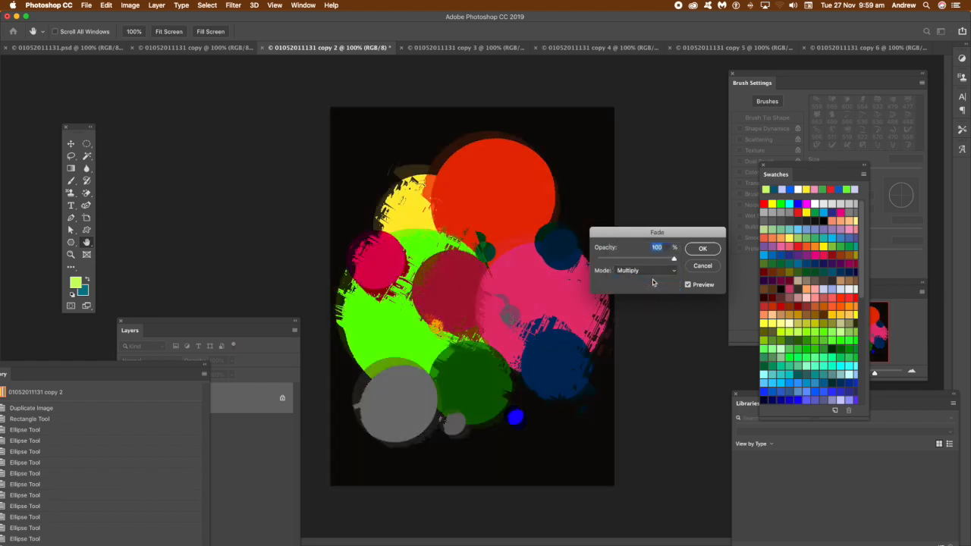
{"action": "left_click", "coordinate": [648, 273]}
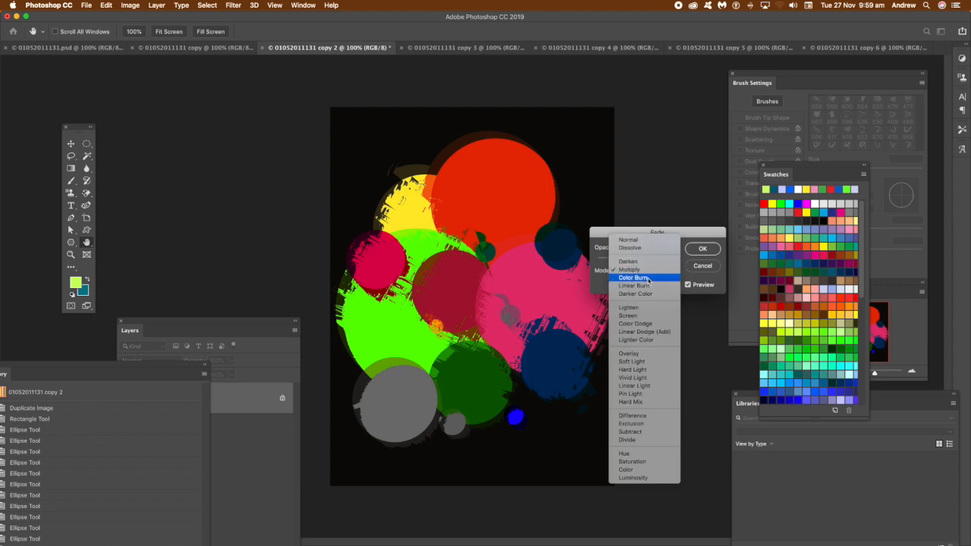
{"action": "left_click", "coordinate": [648, 282]}
{"action": "left_click", "coordinate": [649, 271]}
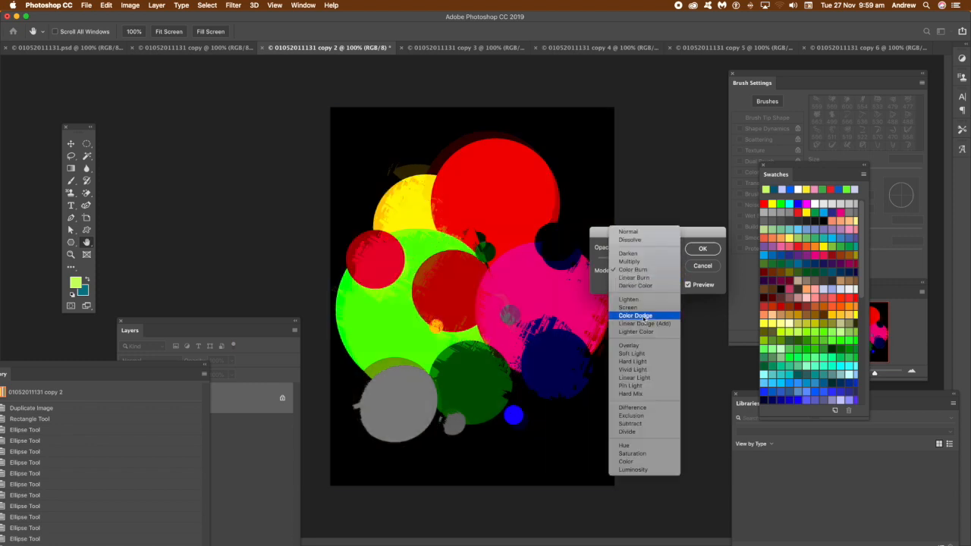
{"action": "left_click", "coordinate": [643, 301]}
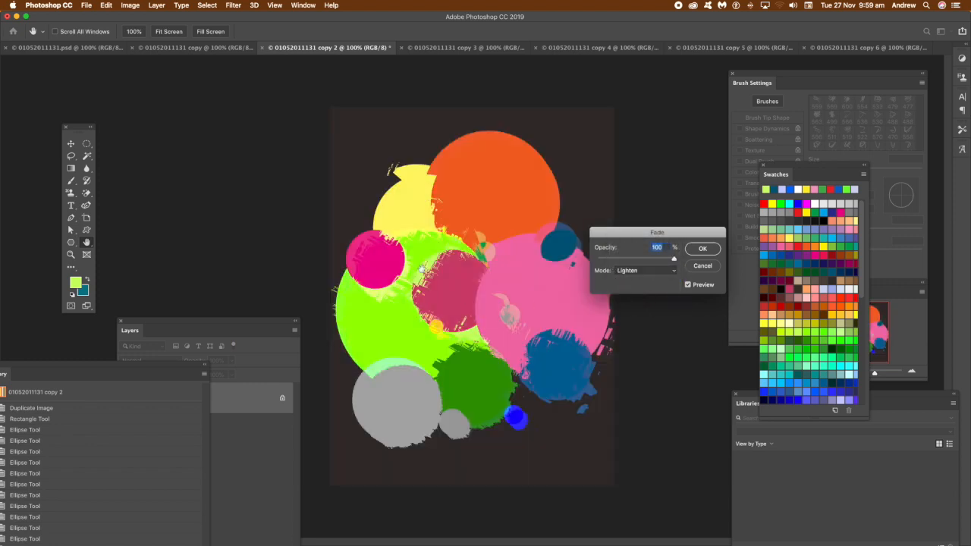
Try the Difference, Exclusion and Vivid Light blend modes for the faded displacement of the circles.
{"action": "left_click", "coordinate": [636, 271]}
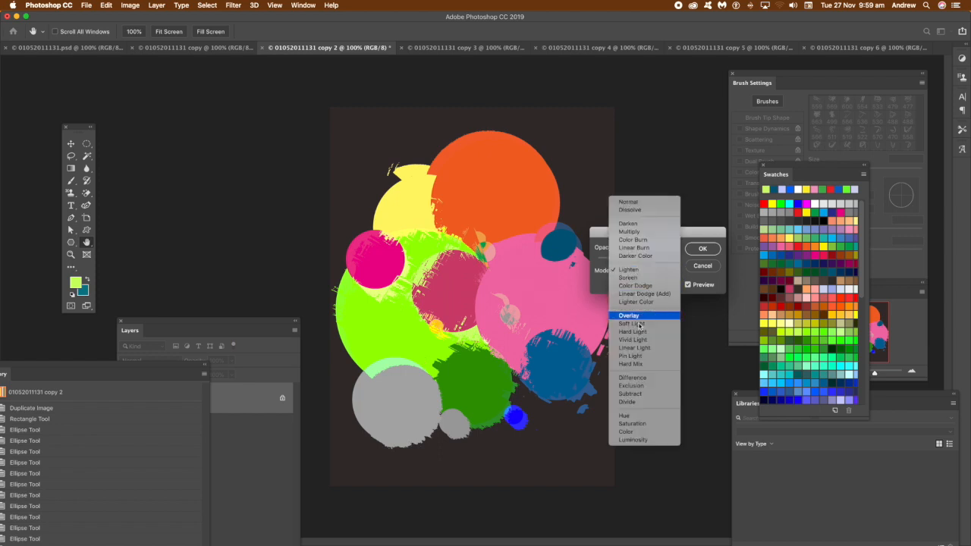
{"action": "left_click", "coordinate": [641, 378]}
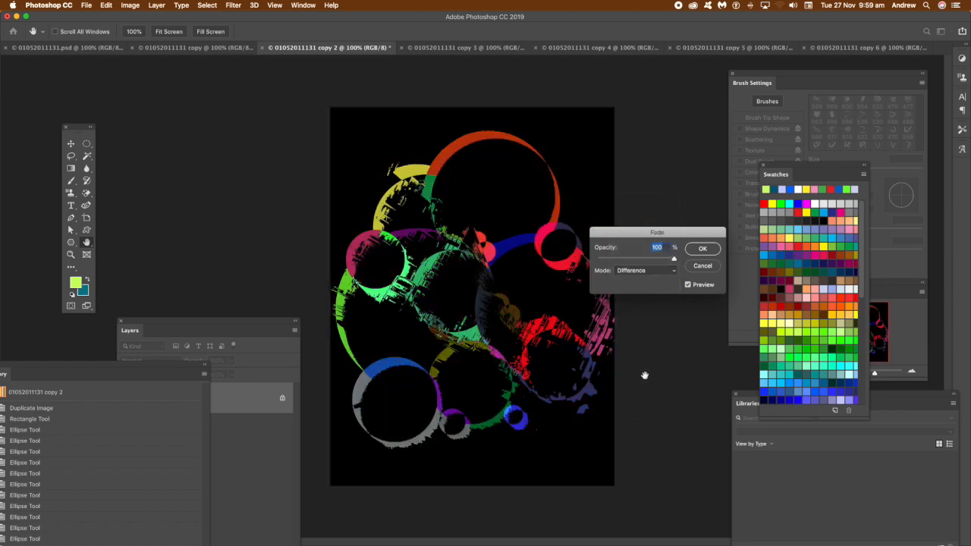
{"action": "left_click", "coordinate": [647, 272]}
{"action": "left_click", "coordinate": [645, 279]}
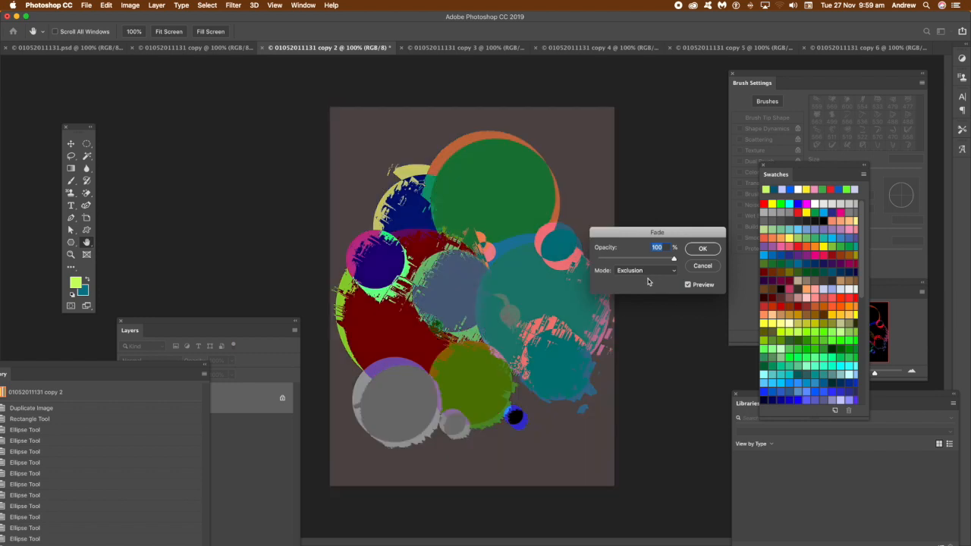
{"action": "left_click", "coordinate": [649, 271]}
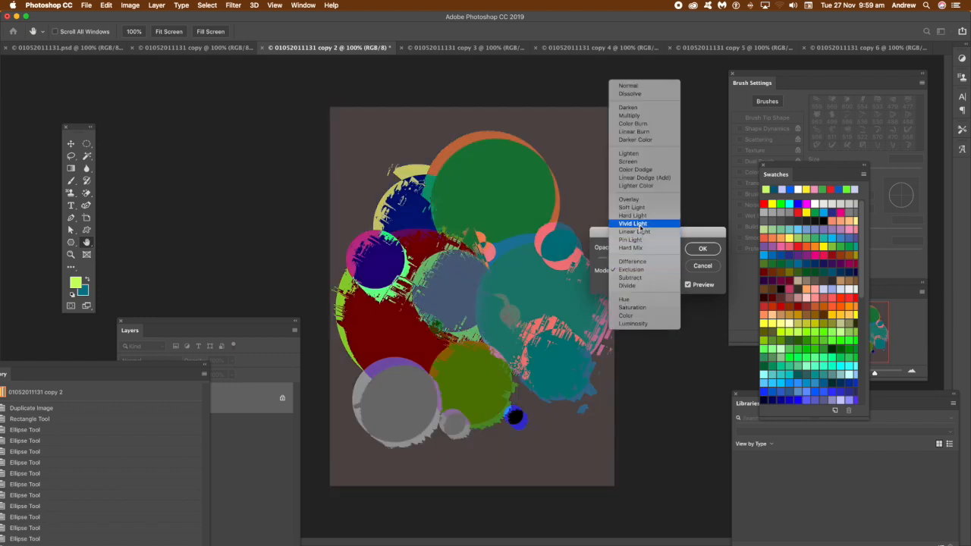
{"action": "left_click", "coordinate": [641, 228]}
Fade the circles' displacement in Normal mode at roughly half opacity.
{"action": "left_click", "coordinate": [650, 276]}
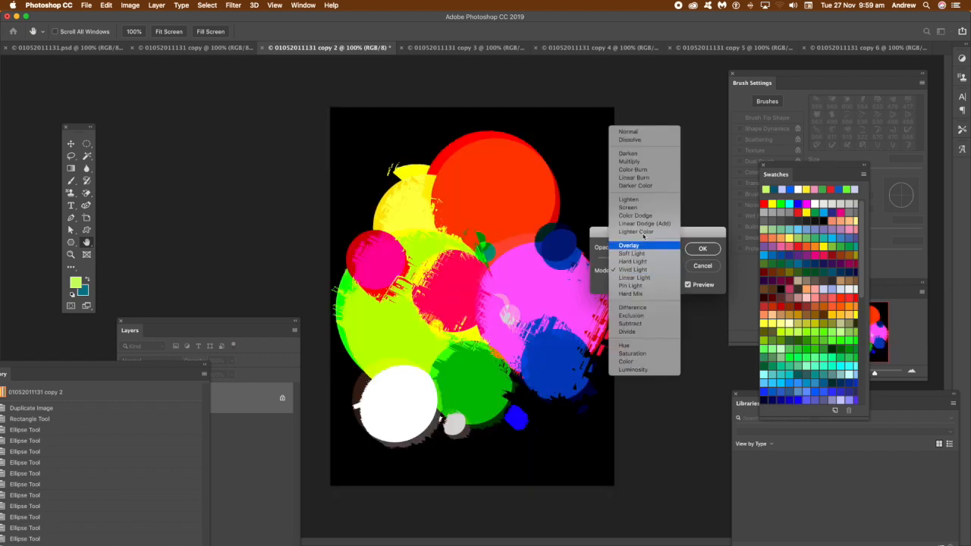
{"action": "left_click", "coordinate": [646, 137]}
{"action": "left_click_drag", "start_coordinate": [647, 258], "coordinate": [633, 260]}
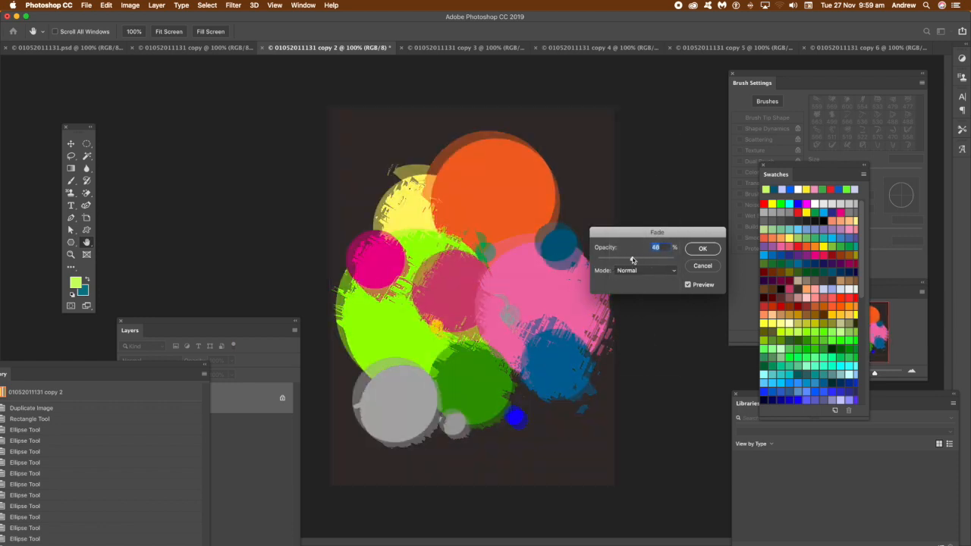
{"action": "left_click", "coordinate": [702, 249]}
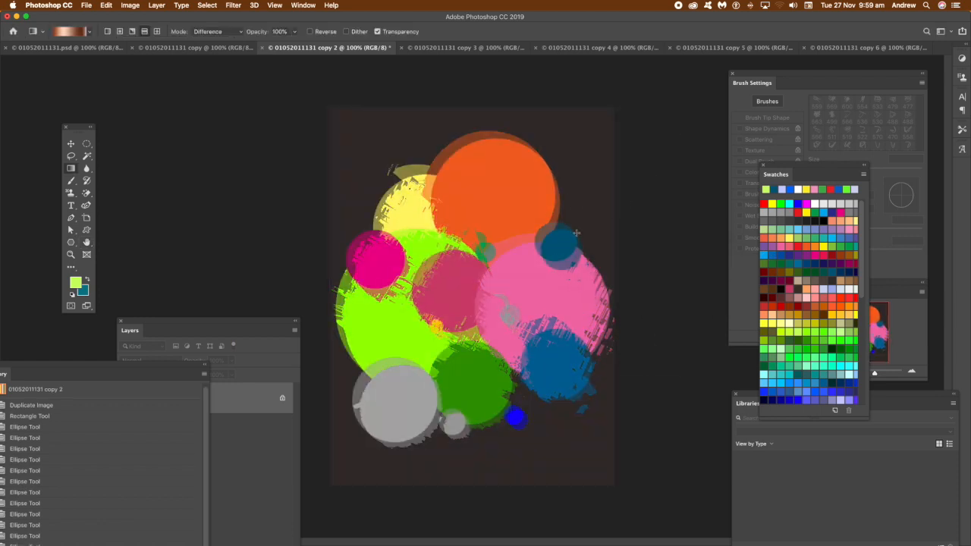
{"action": "left_click", "coordinate": [477, 50]}
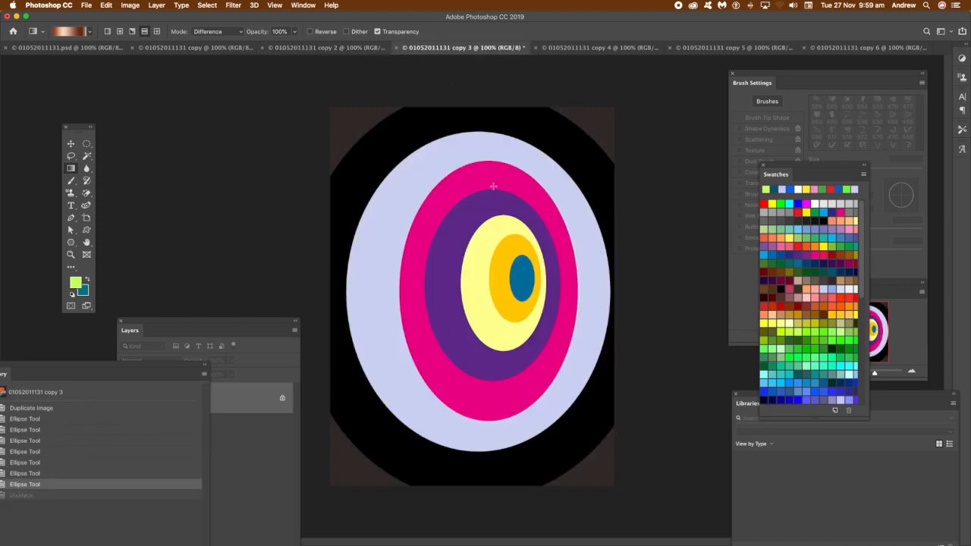
{"action": "left_click", "coordinate": [234, 5]}
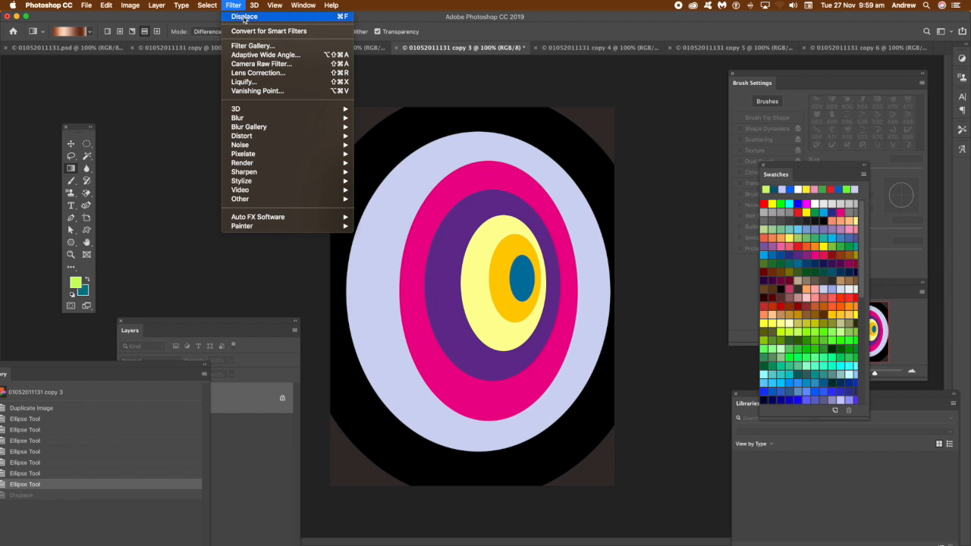
{"action": "left_click", "coordinate": [244, 16]}
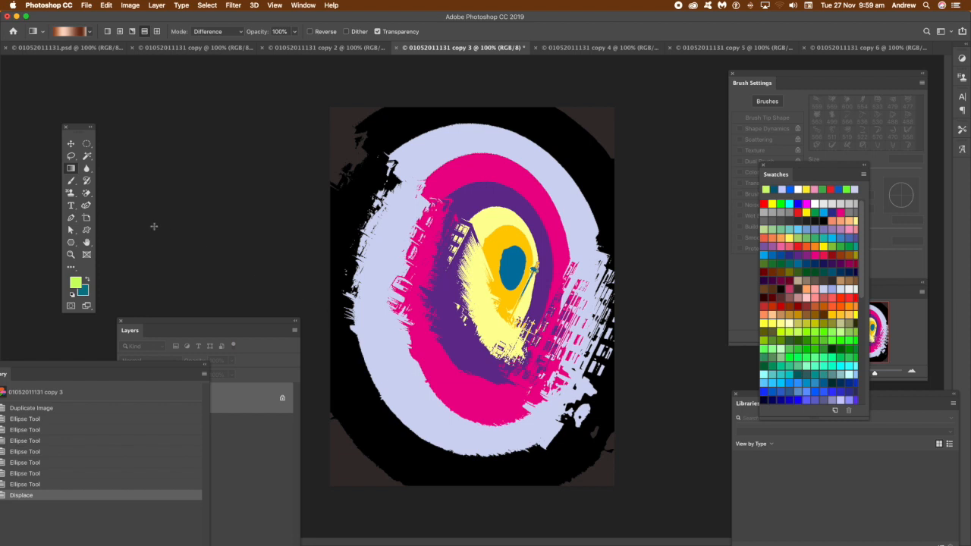
{"action": "left_click", "coordinate": [107, 5]}
{"action": "left_click", "coordinate": [109, 21]}
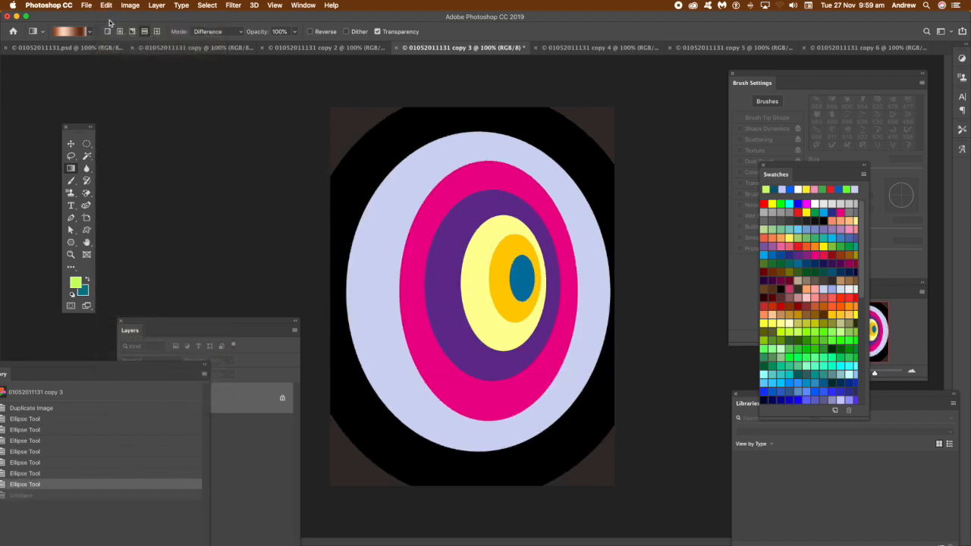
Copy an elliptical area from the middle of the concentric ellipses and paste it as a new layer.
{"action": "left_click", "coordinate": [86, 145]}
{"action": "left_click_drag", "start_coordinate": [378, 180], "coordinate": [567, 343]}
{"action": "key", "text": "super+c"}
{"action": "key", "text": "super+v"}
Move the pasted ellipse to the canvas's upper-left corner and duplicate it repeatedly until overlapping copies cover the canvas.
{"action": "key", "text": "v"}
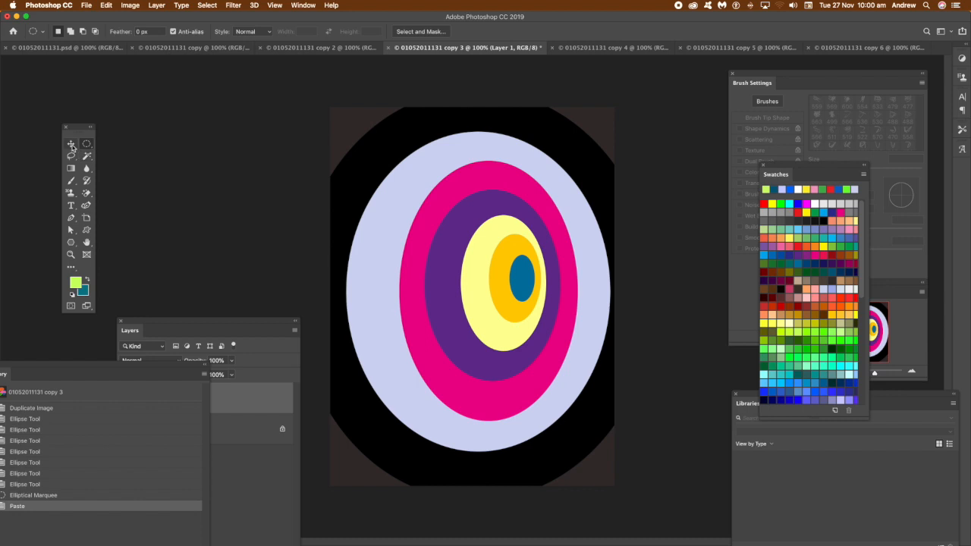
{"action": "left_click_drag", "start_coordinate": [454, 227], "coordinate": [354, 139]}
{"action": "left_click_drag", "start_coordinate": [415, 141], "coordinate": [590, 157]}
Merge the visible layers and displace the overlapping ellipse pattern with the last-used settings.
{"action": "left_click", "coordinate": [160, 7]}
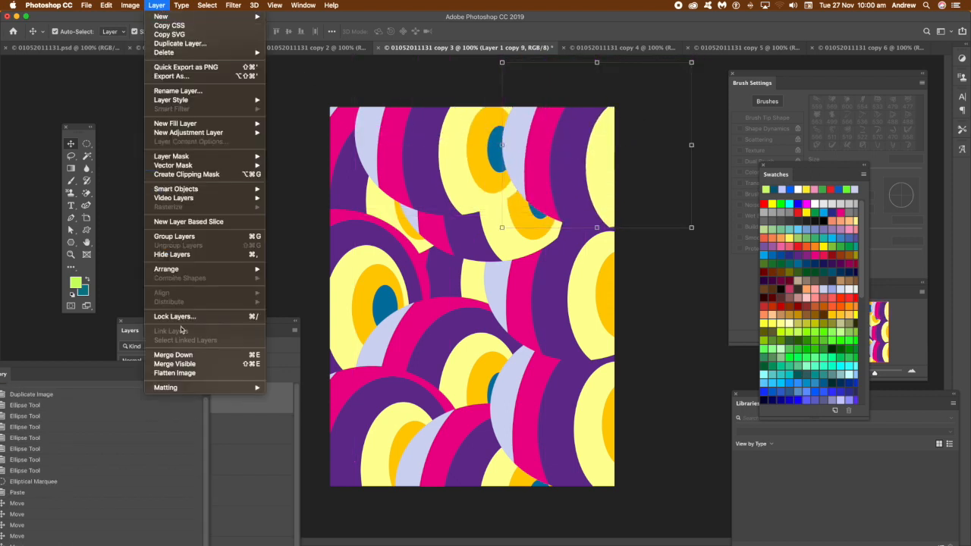
{"action": "left_click", "coordinate": [190, 364]}
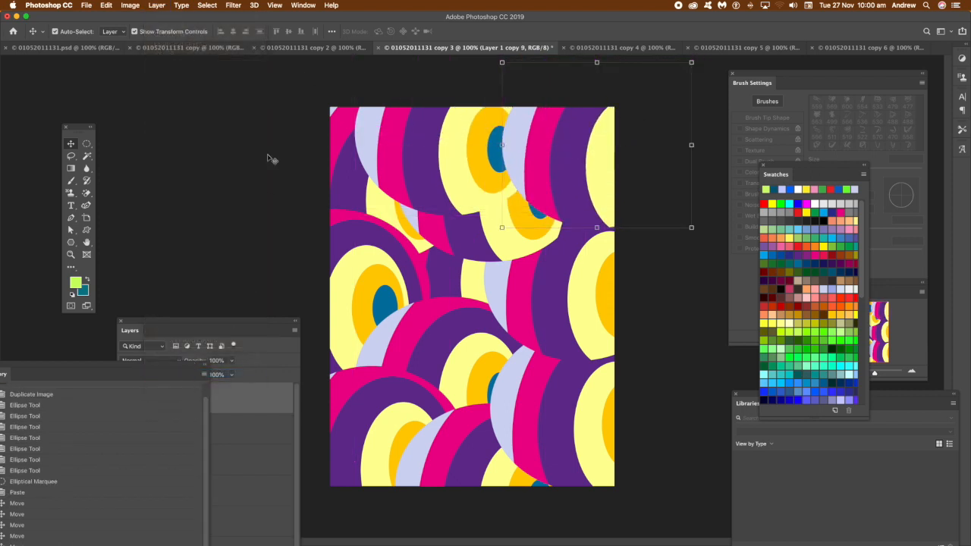
{"action": "left_click", "coordinate": [232, 5]}
{"action": "left_click", "coordinate": [243, 16]}
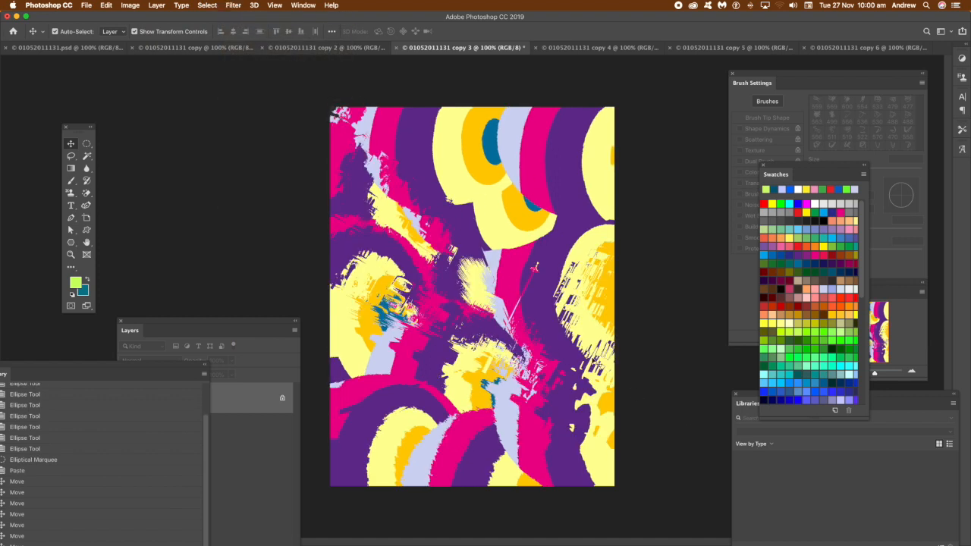
{"action": "left_click", "coordinate": [595, 49]}
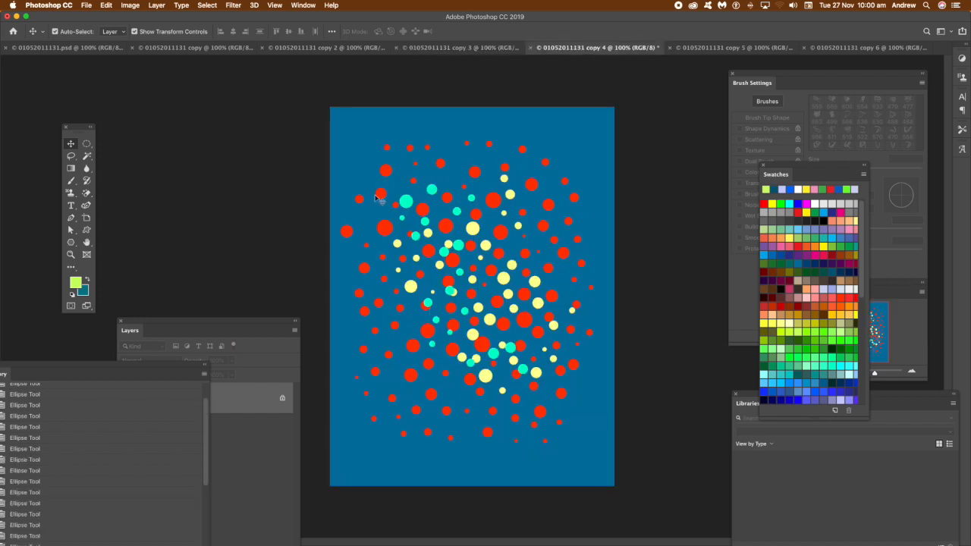
{"action": "left_click", "coordinate": [233, 5]}
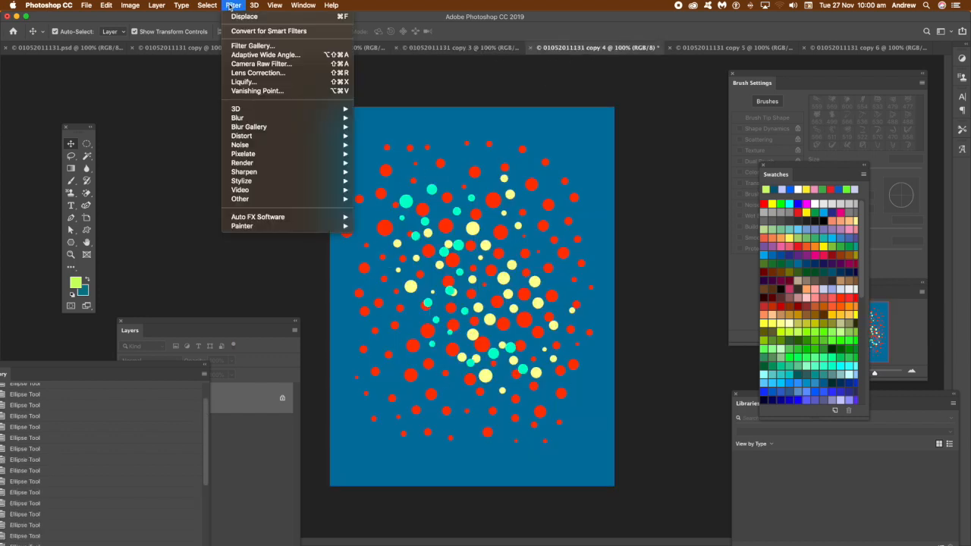
{"action": "left_click", "coordinate": [241, 17]}
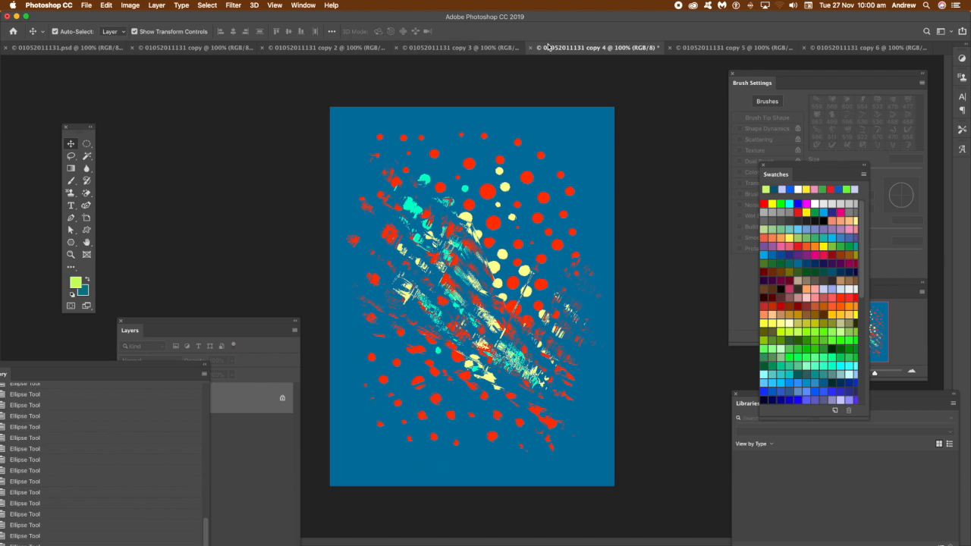
{"action": "left_click", "coordinate": [715, 49]}
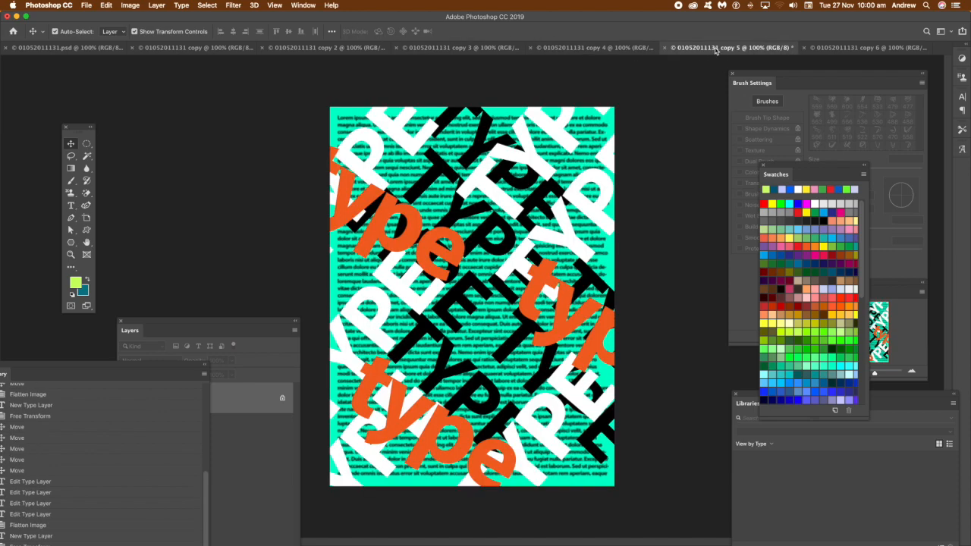
{"action": "left_click", "coordinate": [234, 7]}
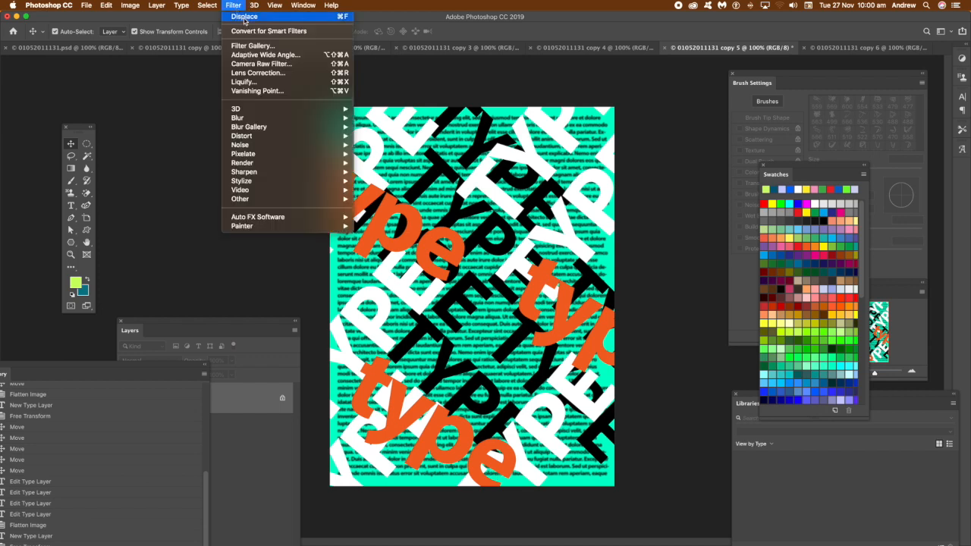
{"action": "left_click", "coordinate": [244, 16]}
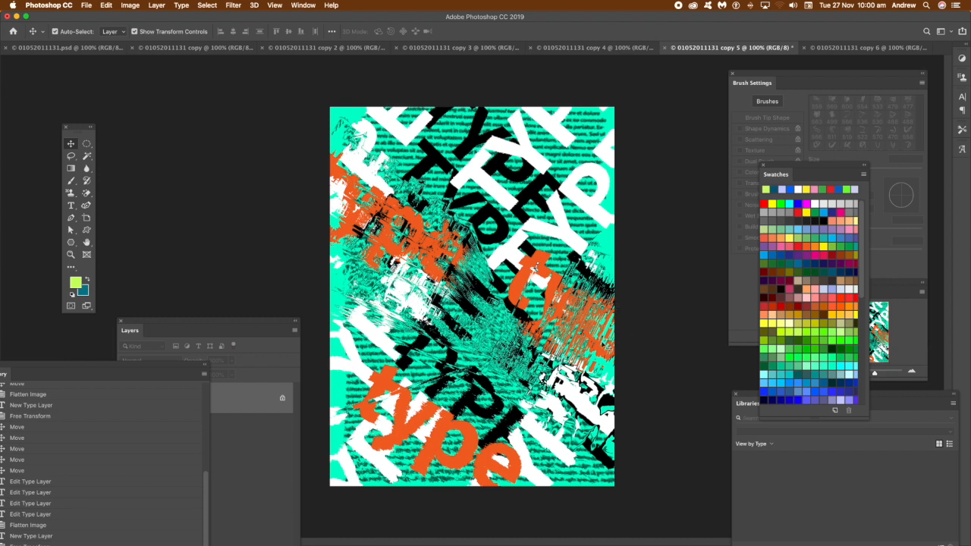
{"action": "left_click", "coordinate": [853, 49]}
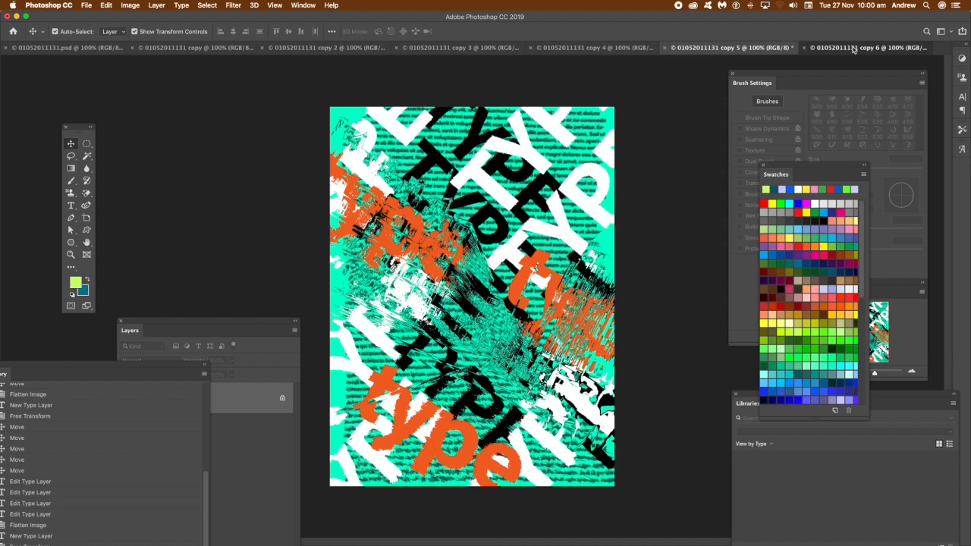
{"action": "left_click", "coordinate": [233, 5]}
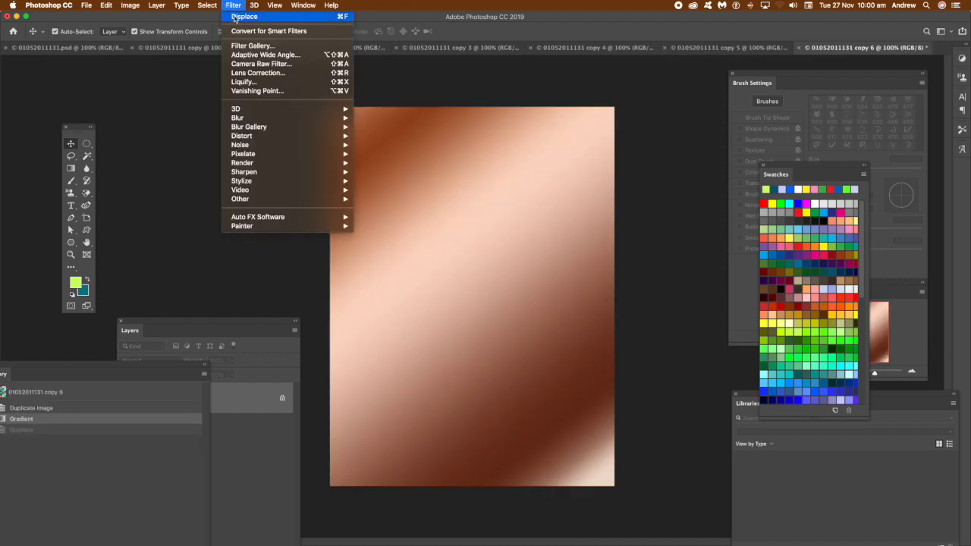
{"action": "left_click", "coordinate": [237, 18]}
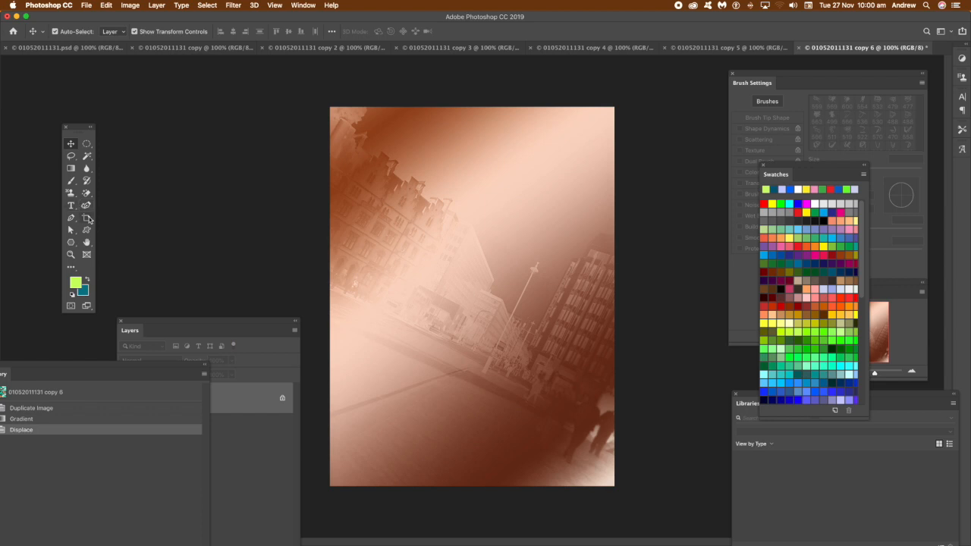
{"action": "left_click", "coordinate": [107, 6]}
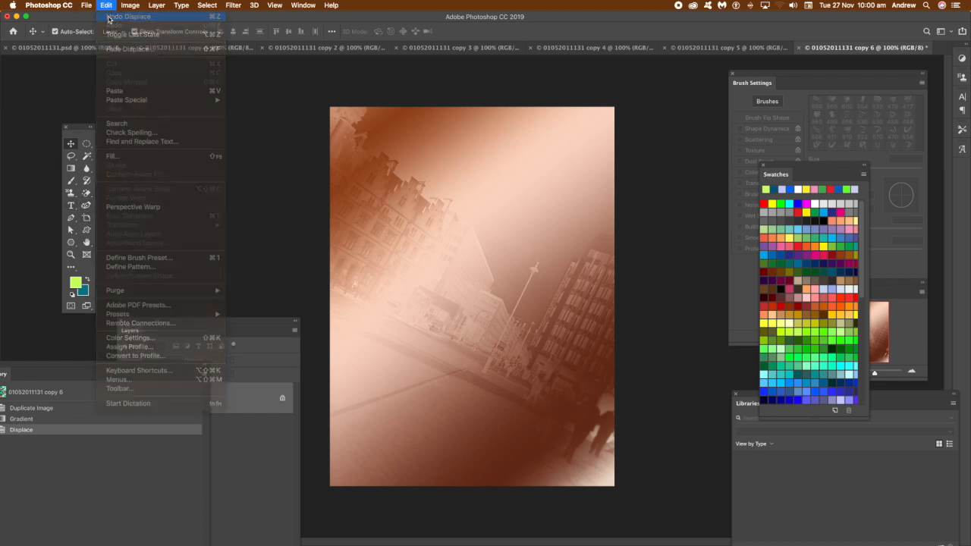
{"action": "left_click", "coordinate": [109, 16]}
Add two diagonal copper gradients in Difference mode over the existing gradient and displace the result with the last-used settings.
{"action": "left_click", "coordinate": [71, 168]}
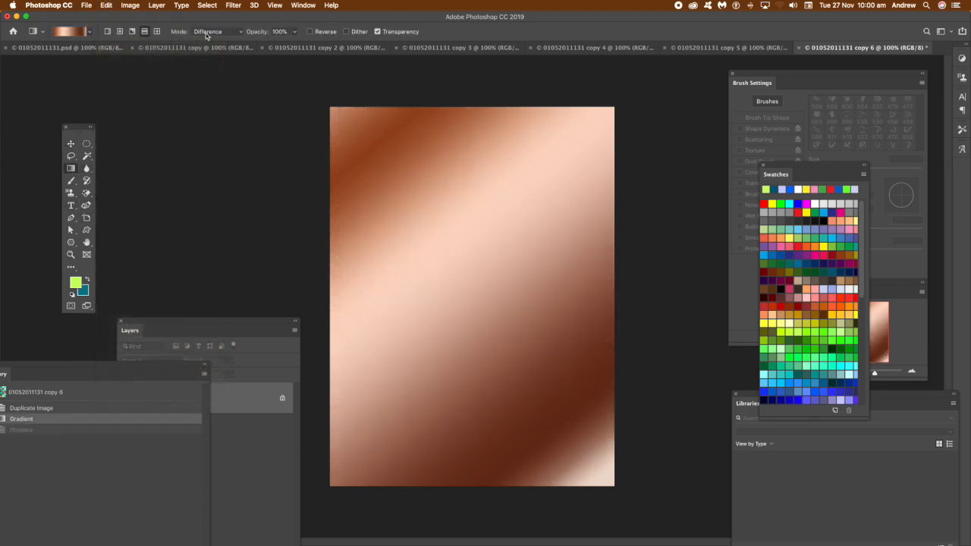
{"action": "left_click_drag", "start_coordinate": [452, 304], "coordinate": [579, 158]}
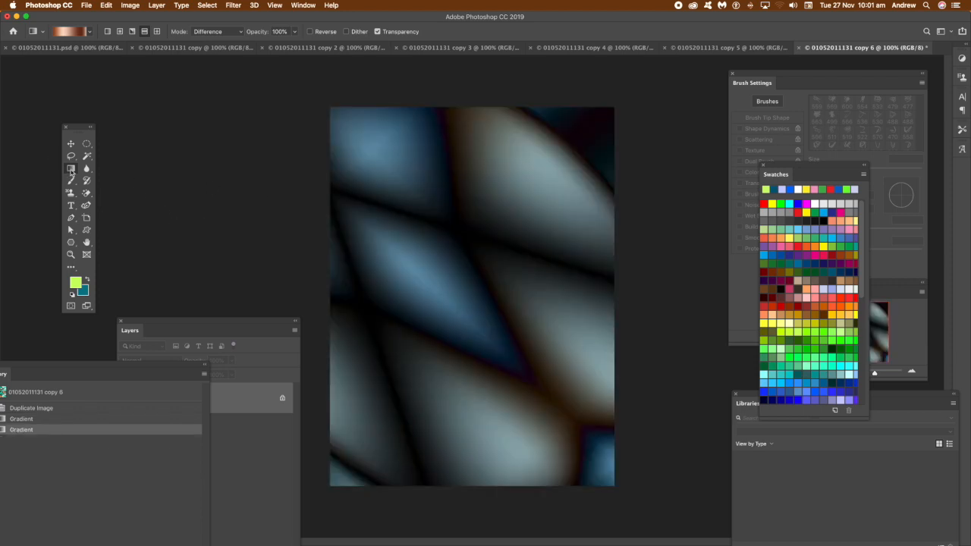
{"action": "left_click_drag", "start_coordinate": [544, 203], "coordinate": [373, 418]}
{"action": "left_click", "coordinate": [234, 6]}
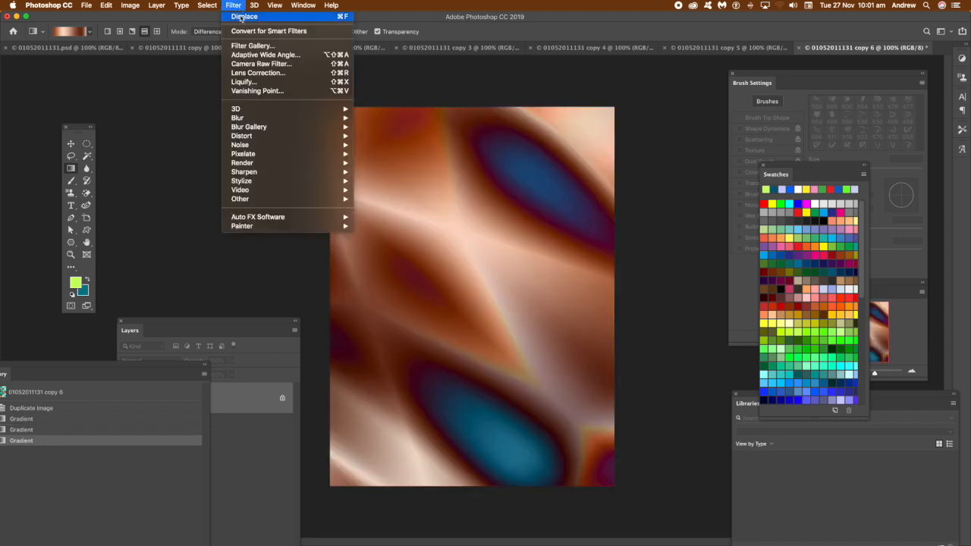
{"action": "left_click", "coordinate": [241, 17]}
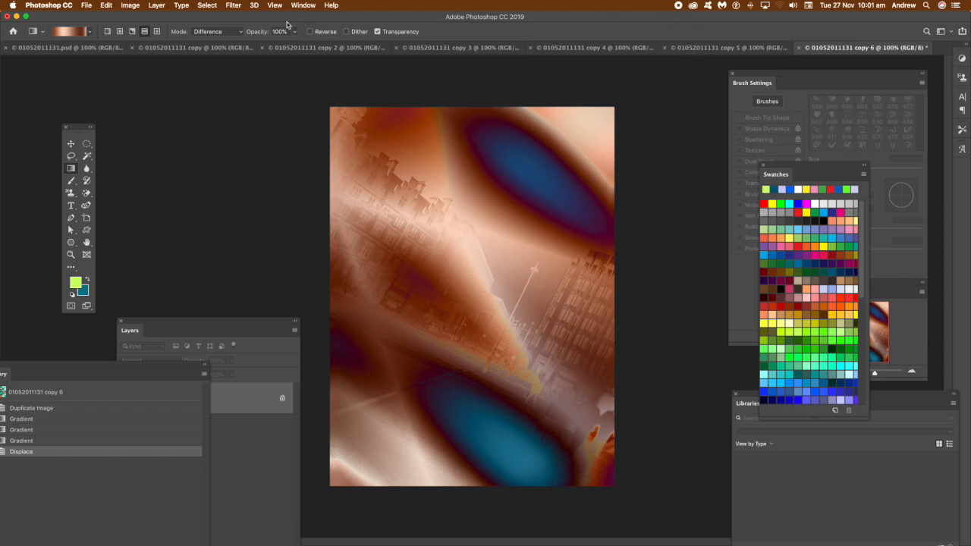
Bring up the Distort filters for the displaced gradient artwork.
{"action": "left_click", "coordinate": [234, 6]}
{"action": "mouse_move", "coordinate": [318, 136]}
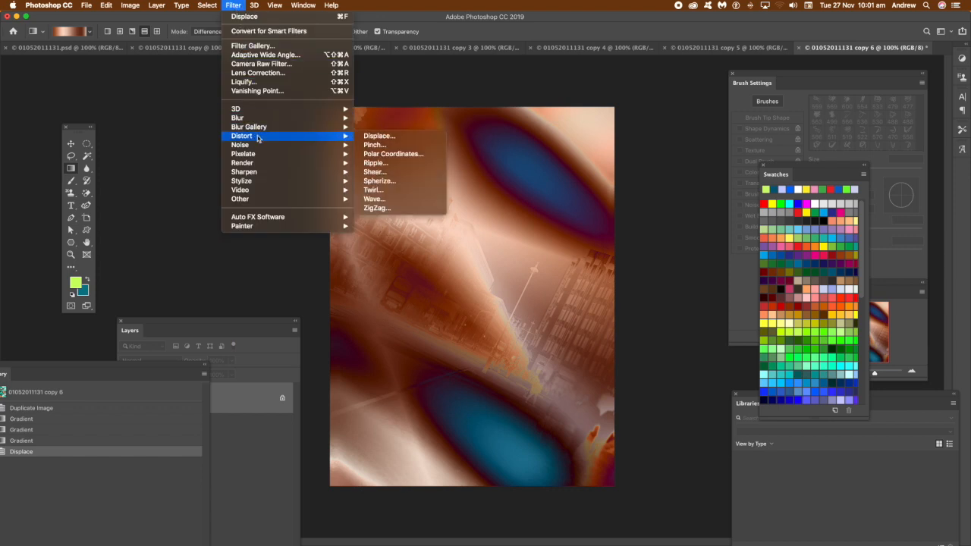